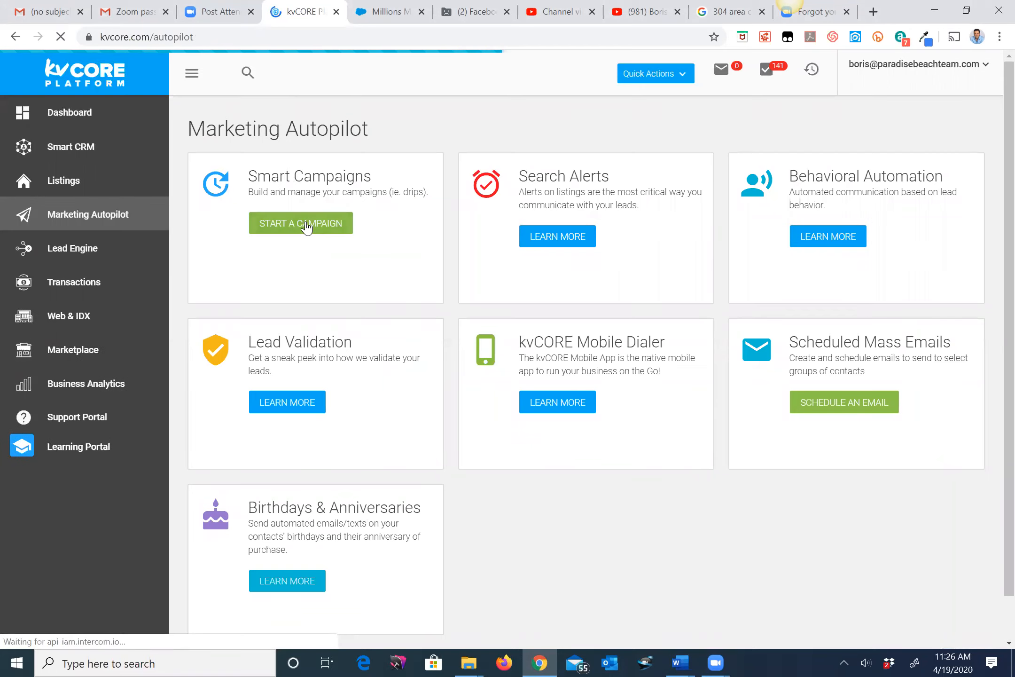
Open the Smart Campaigns library and view the actions of the "Miami Foreclosures List" campaign
left_click(306, 228)
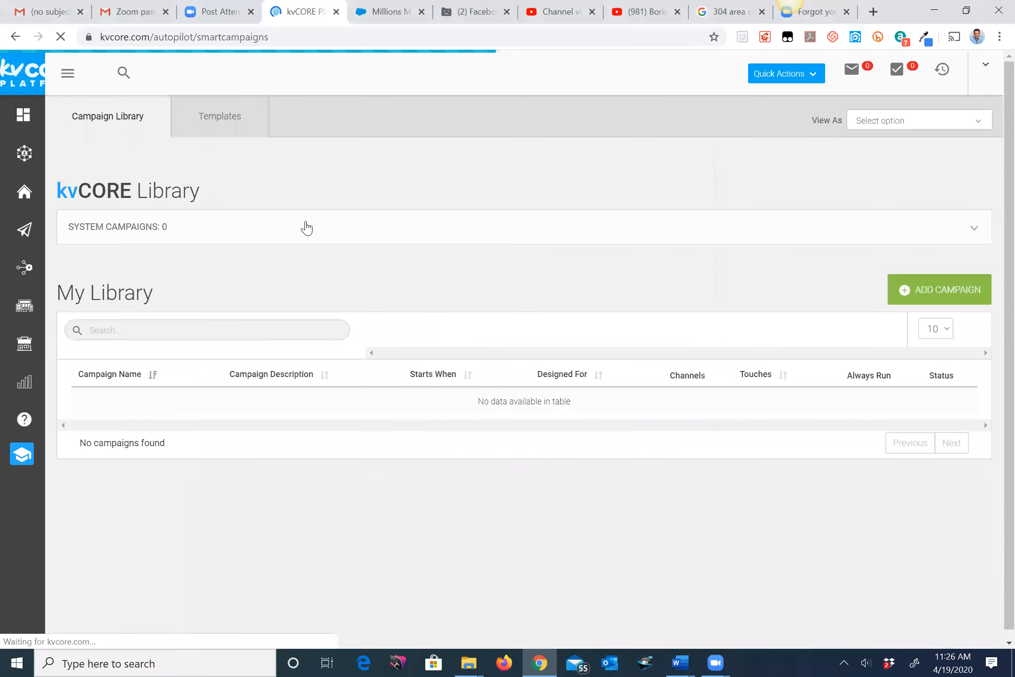
right_click(306, 227)
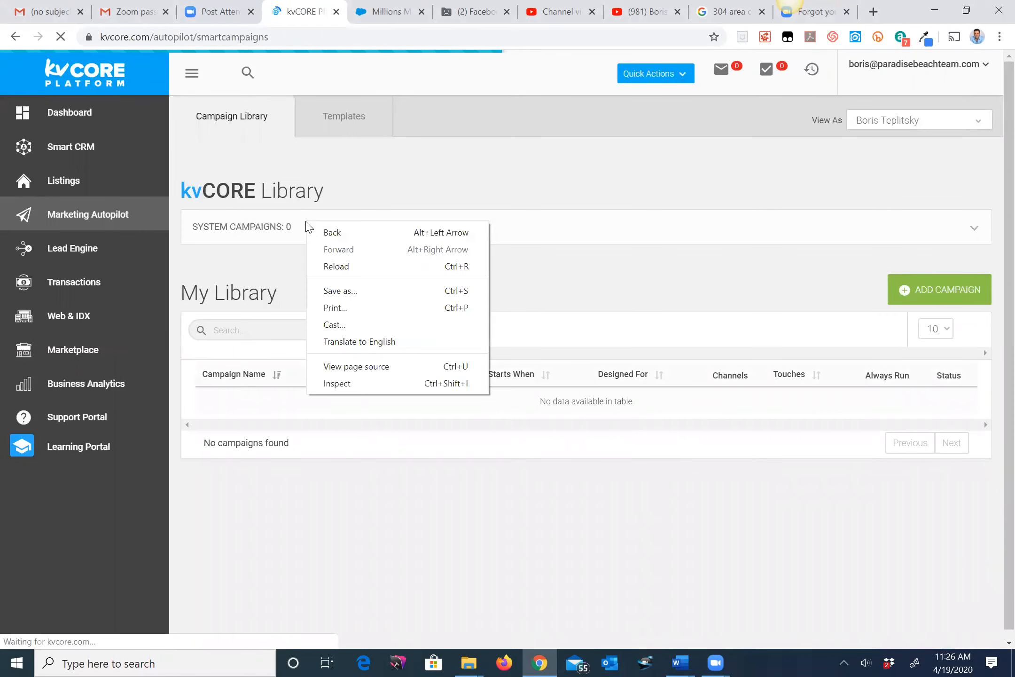
left_click(335, 214)
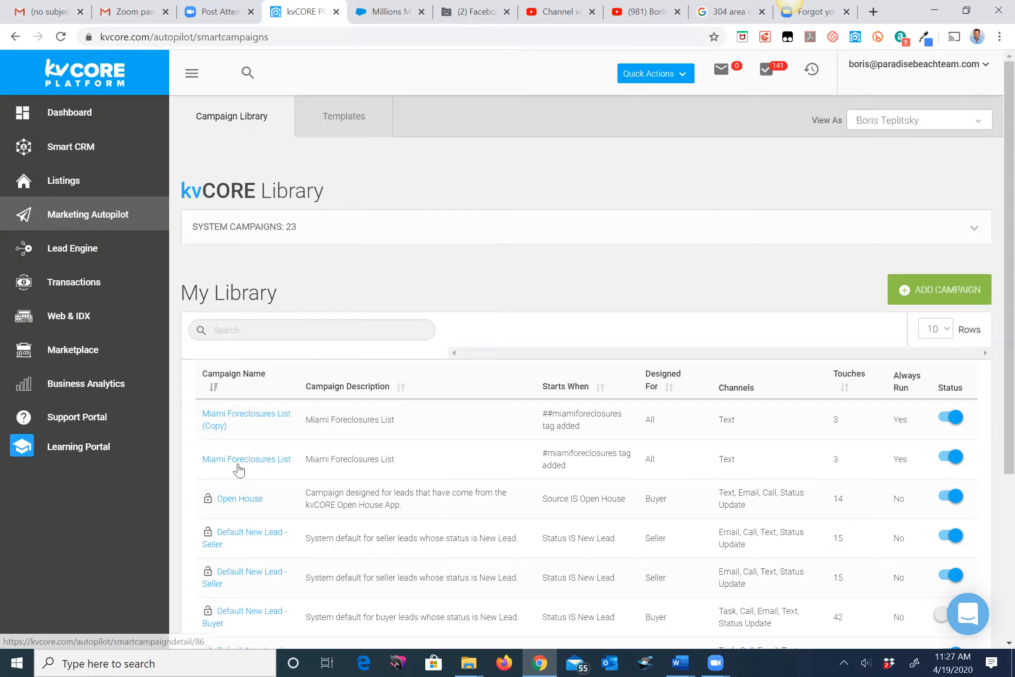
left_click(255, 463)
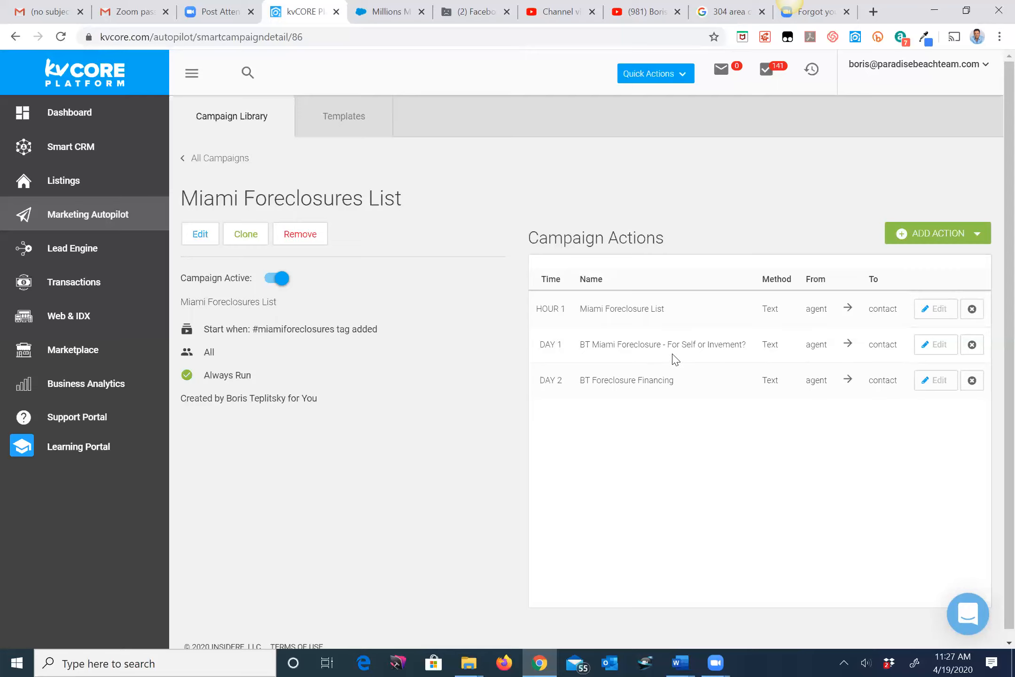
View the template content of the campaign's Day 1 text action without changing it, and return to all campaigns
left_click(933, 345)
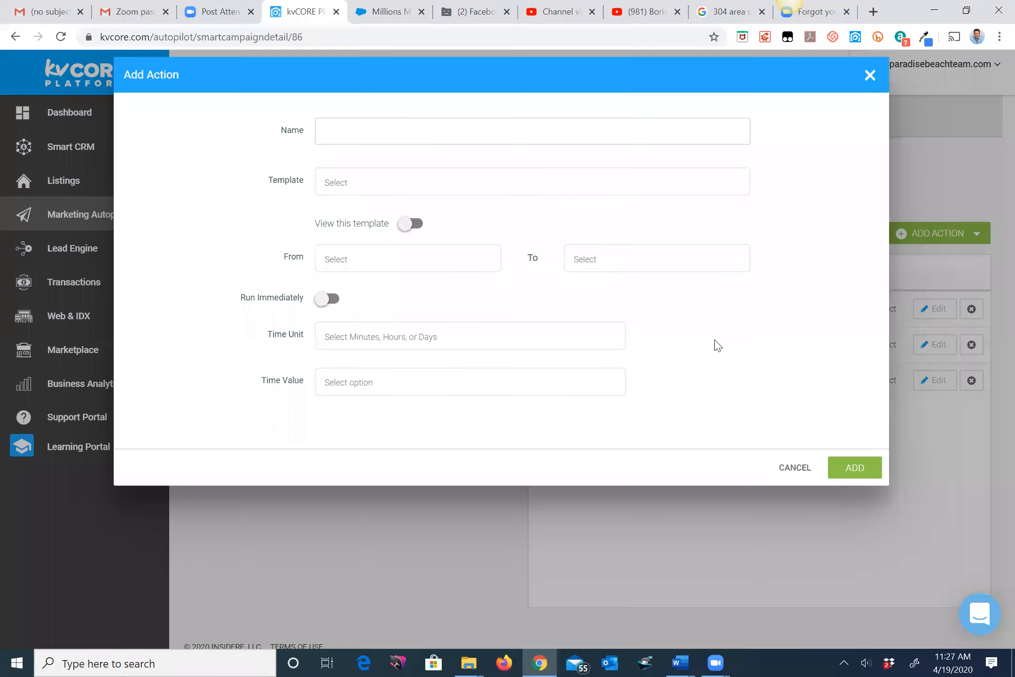
left_click(407, 225)
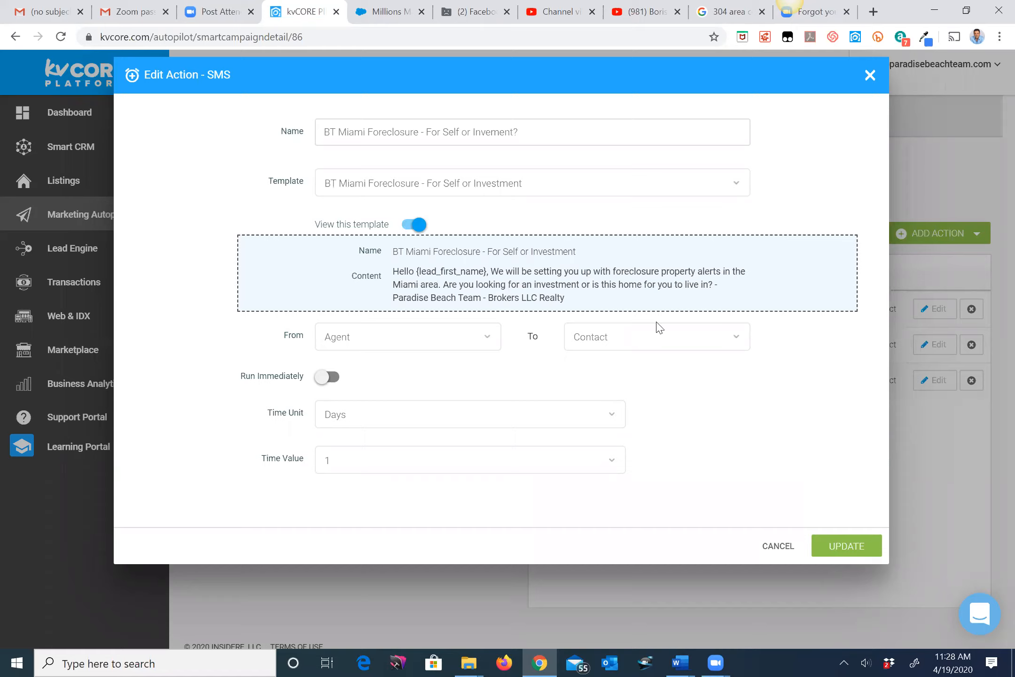
left_click(775, 546)
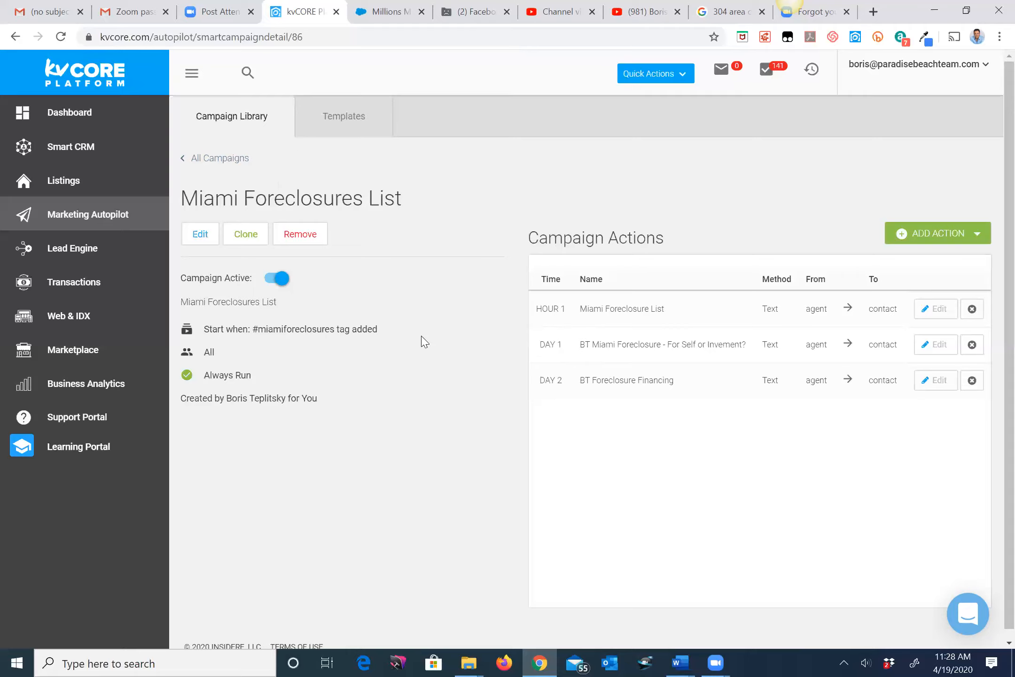
left_click(230, 161)
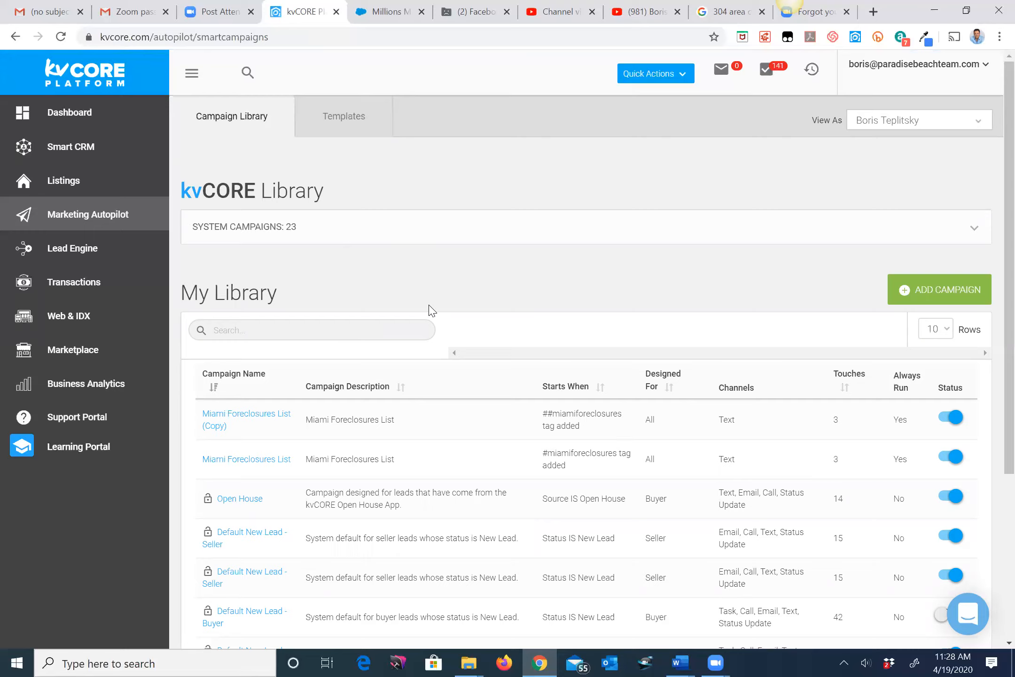
Start a new SMS template named "BT Miami Beach Luxury Homes"
left_click(347, 121)
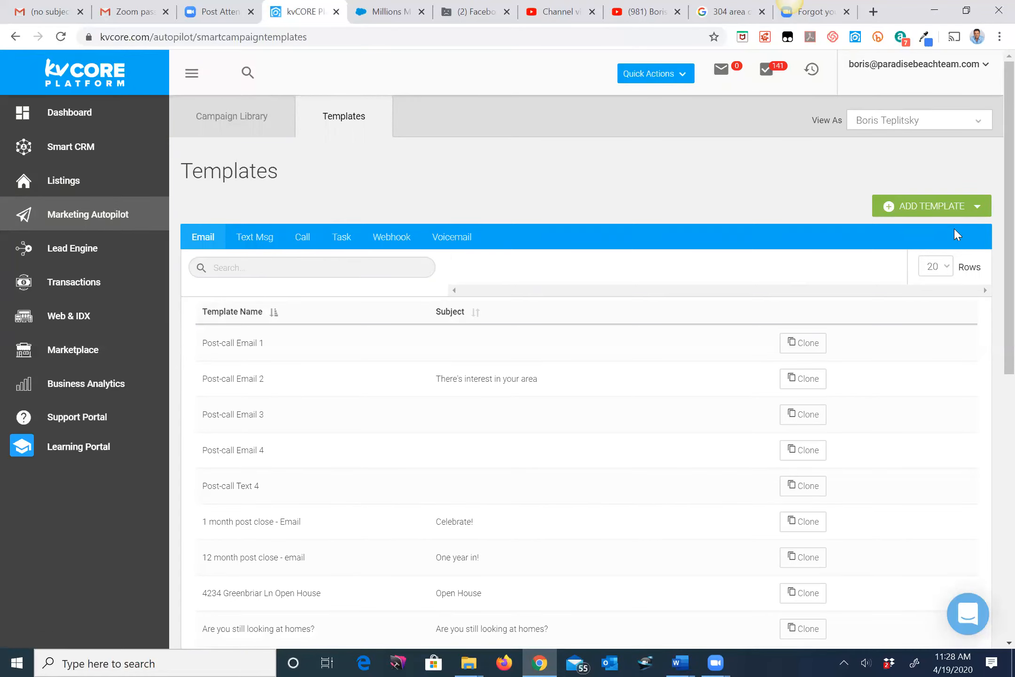
left_click(976, 212)
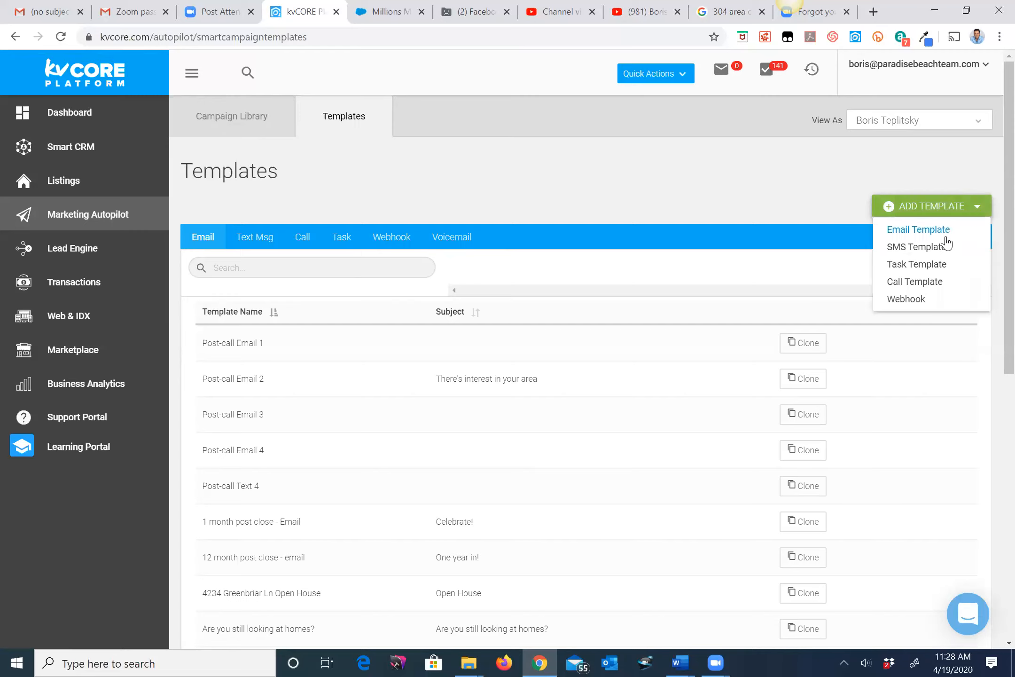
left_click(927, 248)
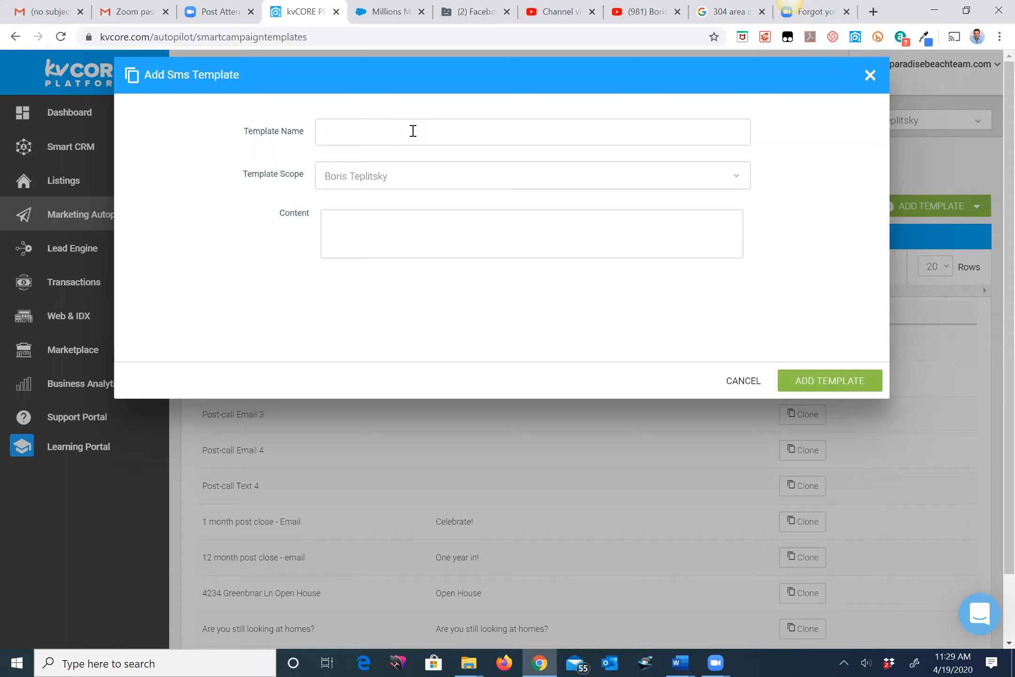
type("BT")
type("Miami Beach Luxury Homes")
Begin the template content with "Hello {lead_first_name}, I noticed you were looking at Luxury homes in Miami", using the Lead First Name placeholder
left_click(377, 227)
type("ello")
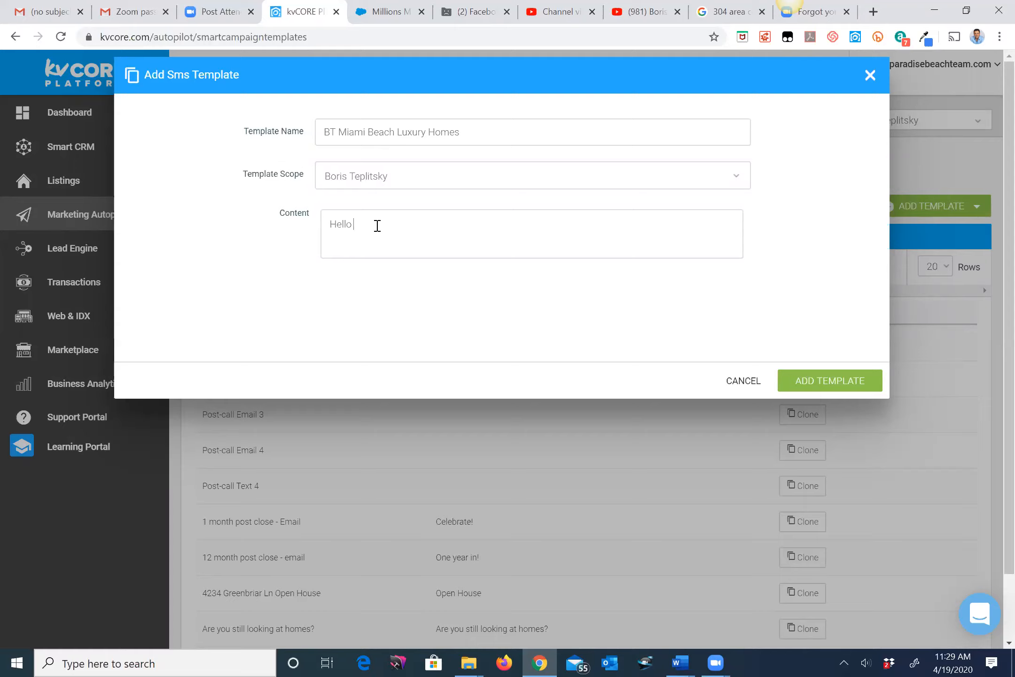
type("{")
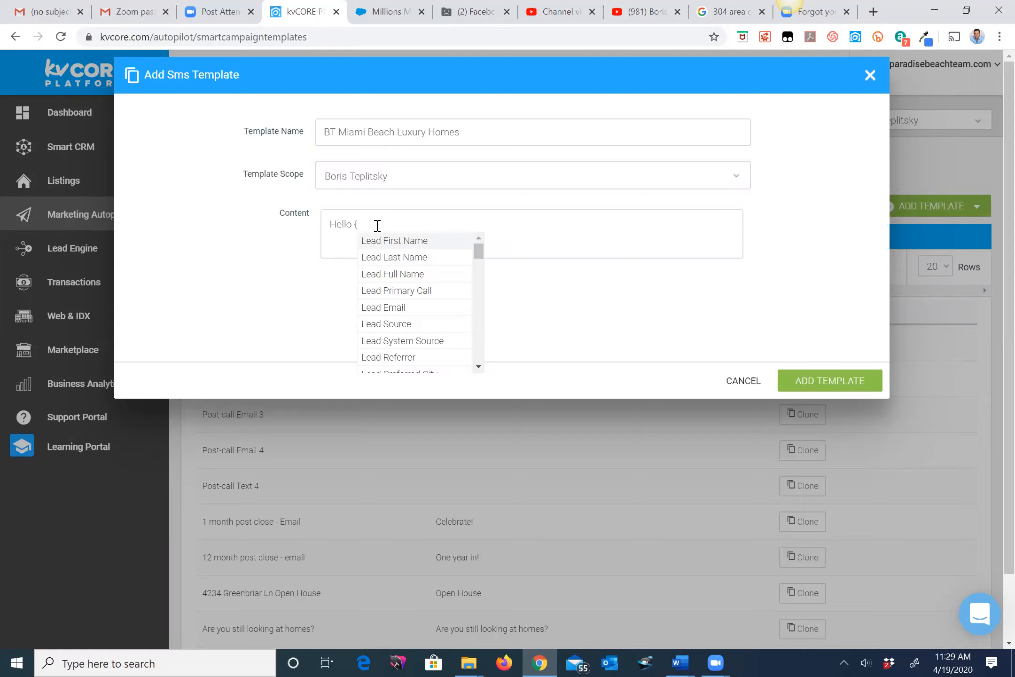
left_click(399, 241)
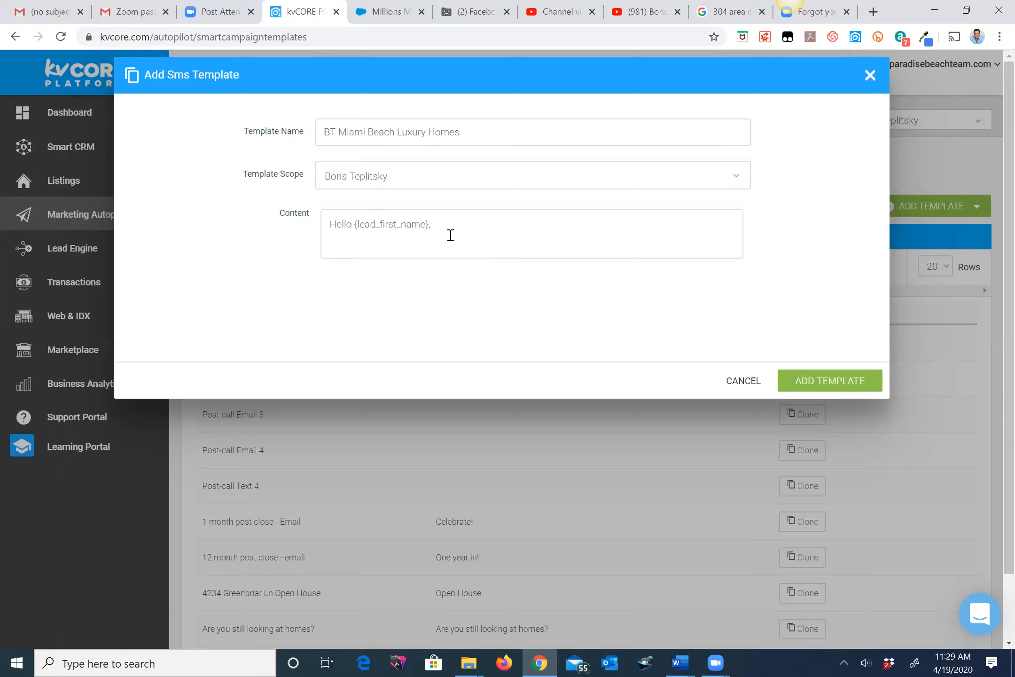
type("noticed you were looking at Luxury homes in")
type("iami")
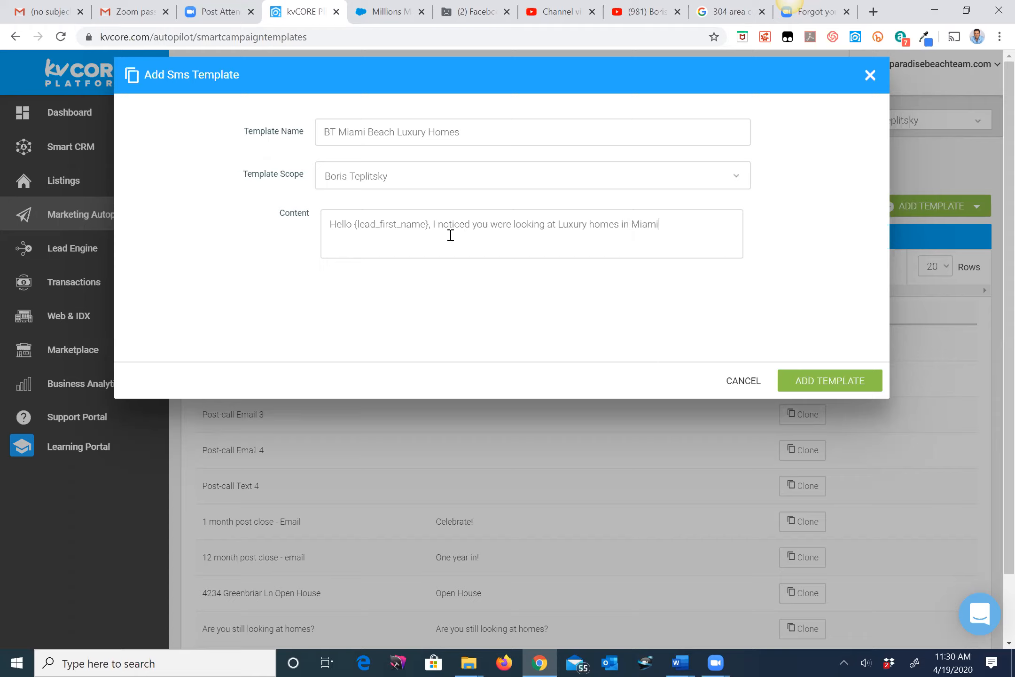
End the first sentence of the content and continue it with "Is there a good time to contact you"
type(". If there a good time t")
type("o conatct")
key("BackSpace")
key("BackSpace")
key("BackSpace")
type("ct you s")
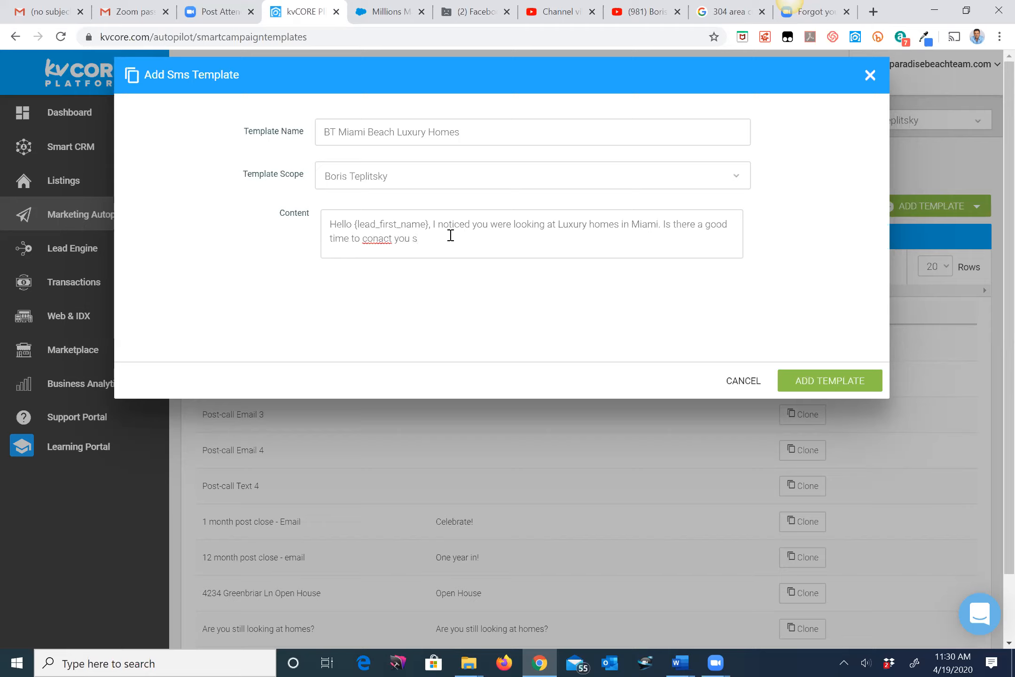
Finish the sentence with "so that I can set you up with the alerts on the most recent homes on the market." and correct the misspelled "conact"
type("o that I can set you pu w")
key("BackSpace")
type("up with")
type("the alerts")
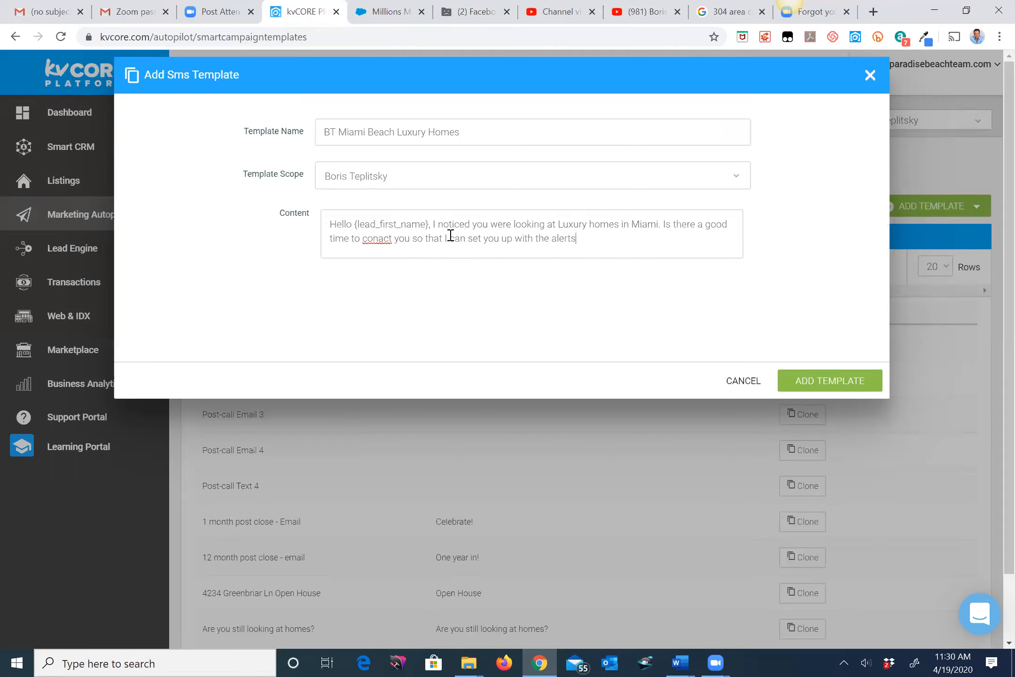
type(" on the most recent homes on the market.")
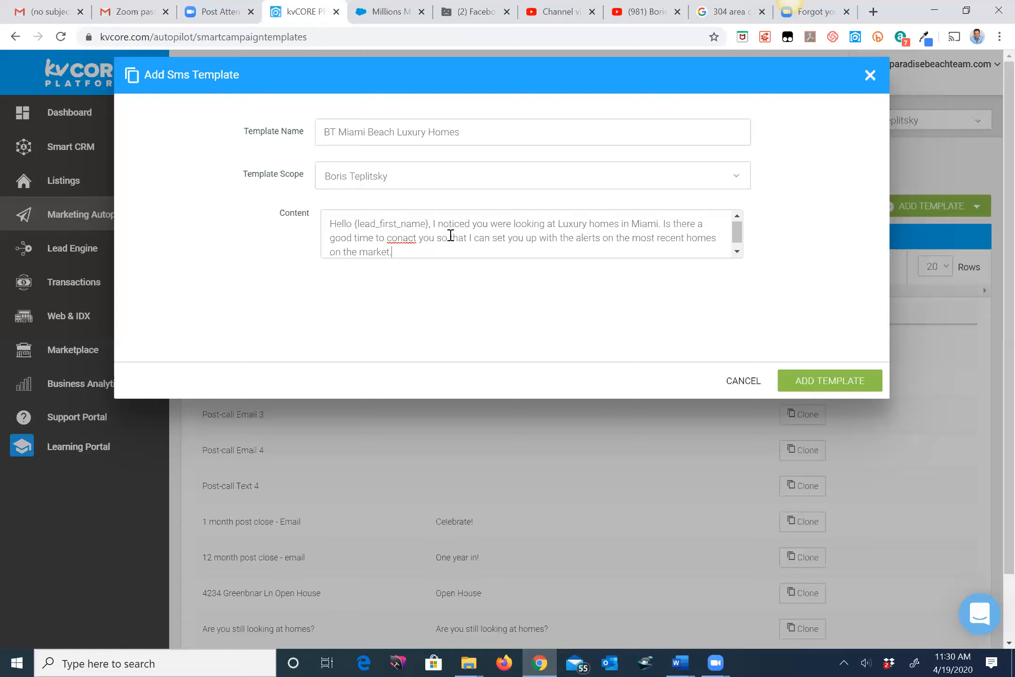
right_click(407, 240)
left_click(466, 257)
Sign the message with "Paradise Beach Team" followed by the brokerage name, and add the SMS template
left_click(478, 251)
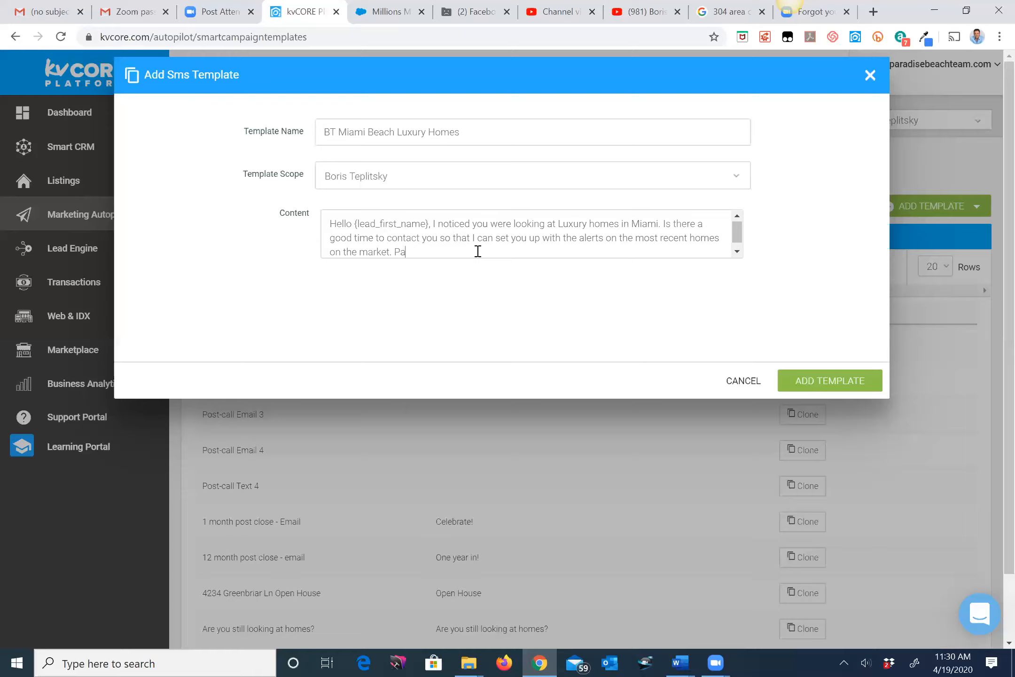
type("dise Bedach")
key("BackSpace")
key("BackSpace")
key("BackSpace")
type("ach Team - Bro")
left_click(831, 383)
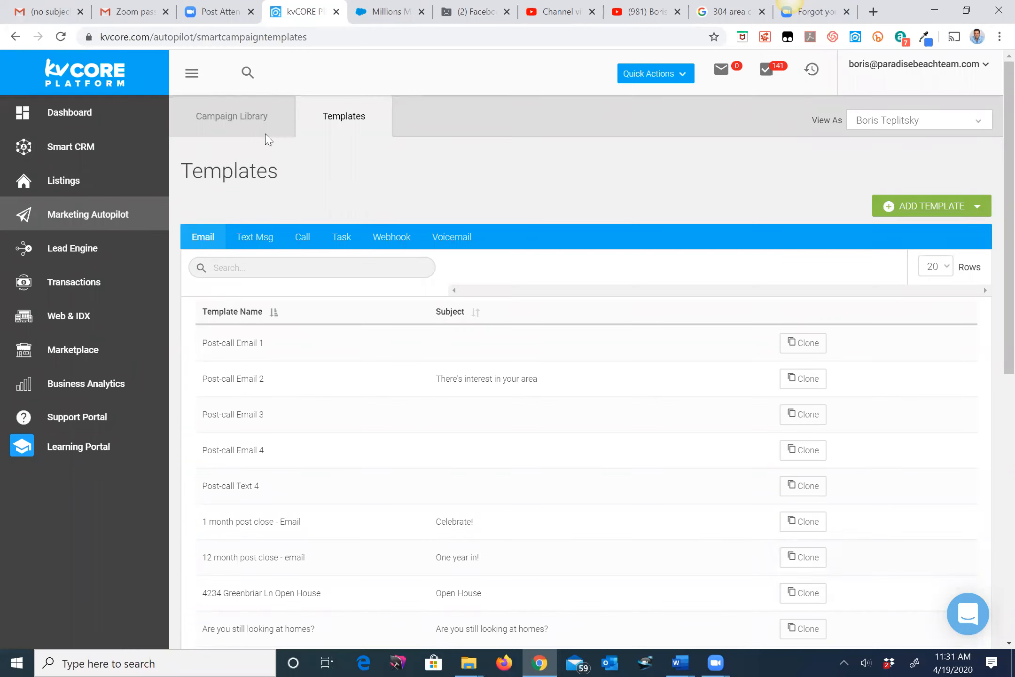
Start a new campaign in the campaign library that begins when a lead is moved to the new hashtag "luxuryhomes" and is designed for Buyer
left_click(245, 116)
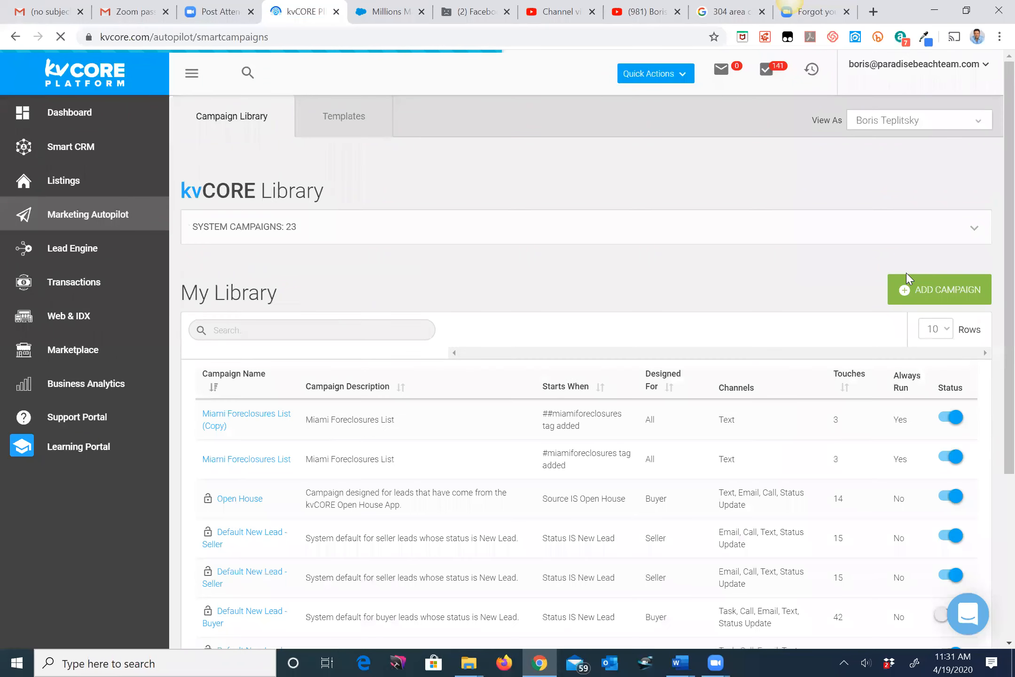
left_click(933, 293)
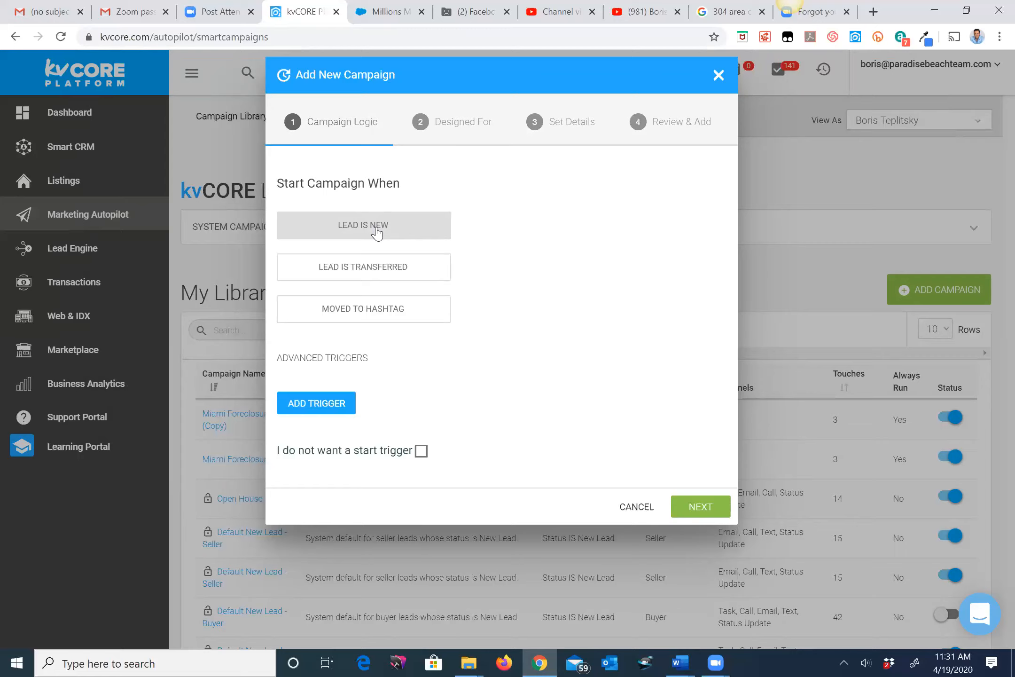
left_click(362, 318)
left_click(548, 312)
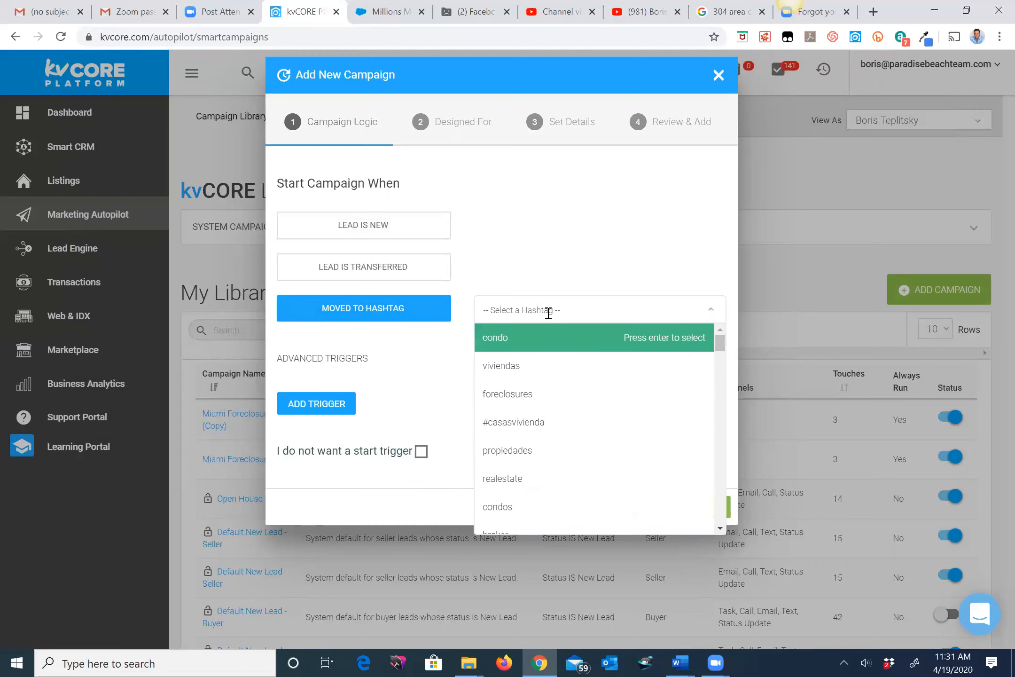
type("luxuryhomes")
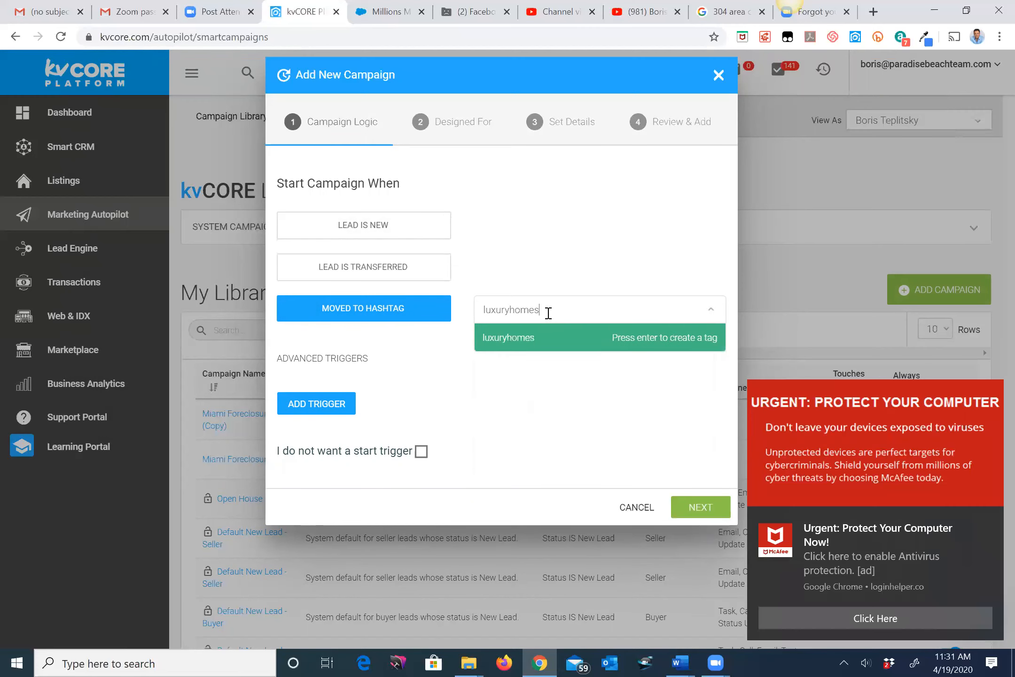
left_click(988, 519)
left_click(536, 309)
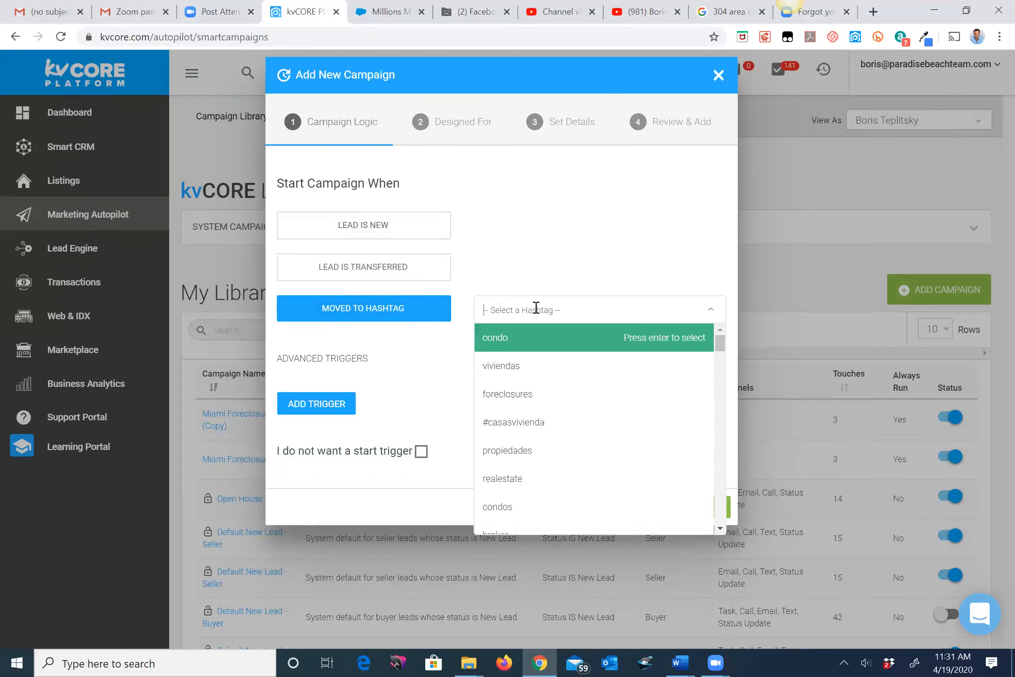
type("luxuryhomes")
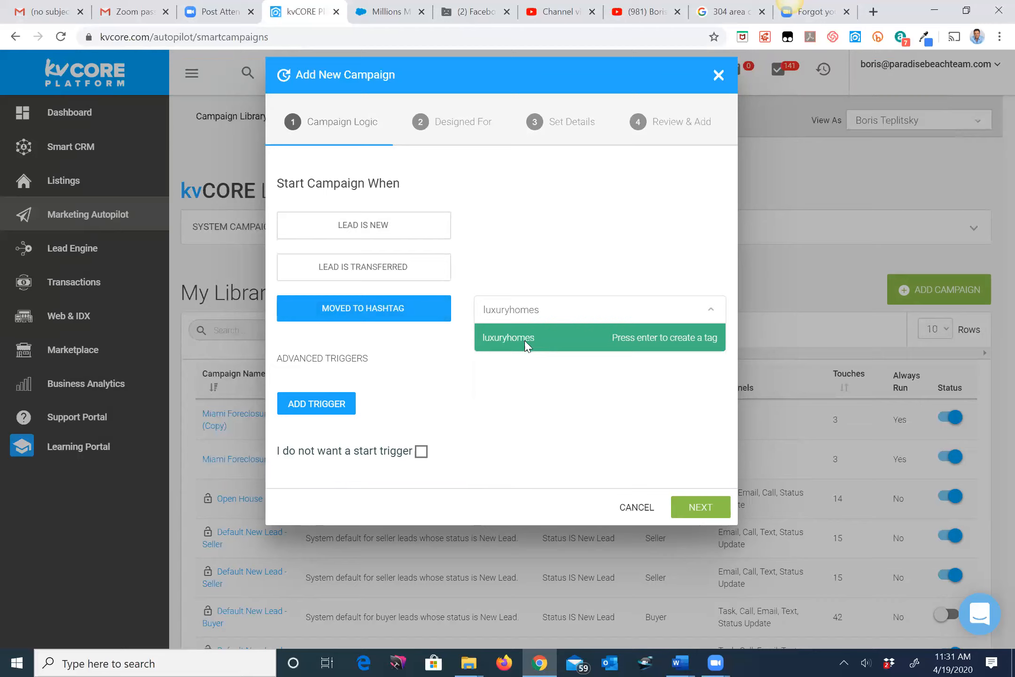
left_click(525, 347)
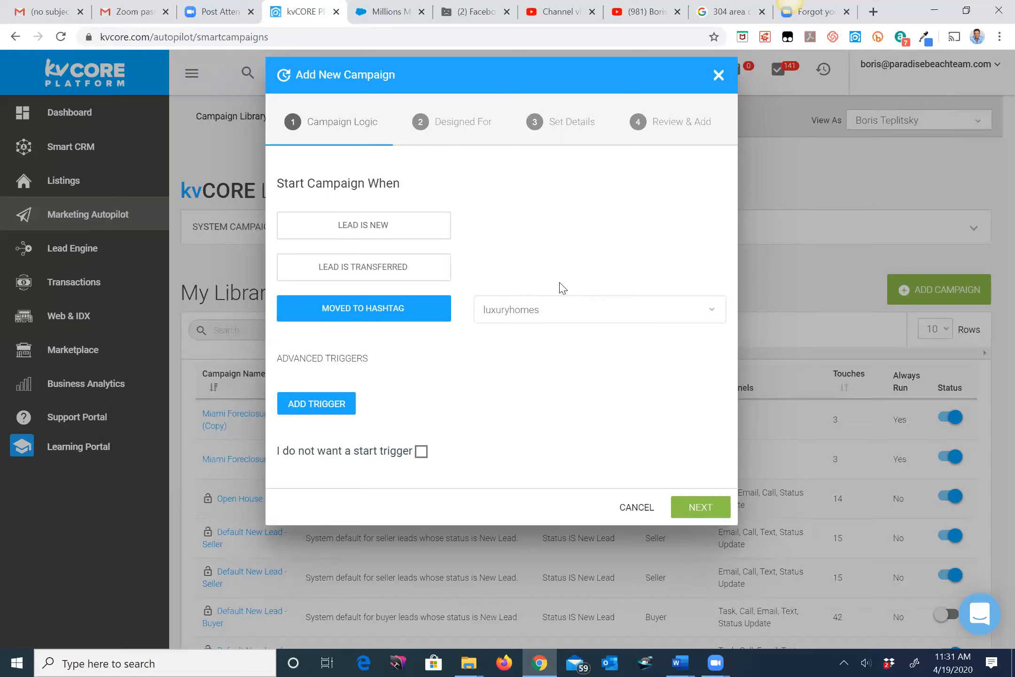
left_click(701, 508)
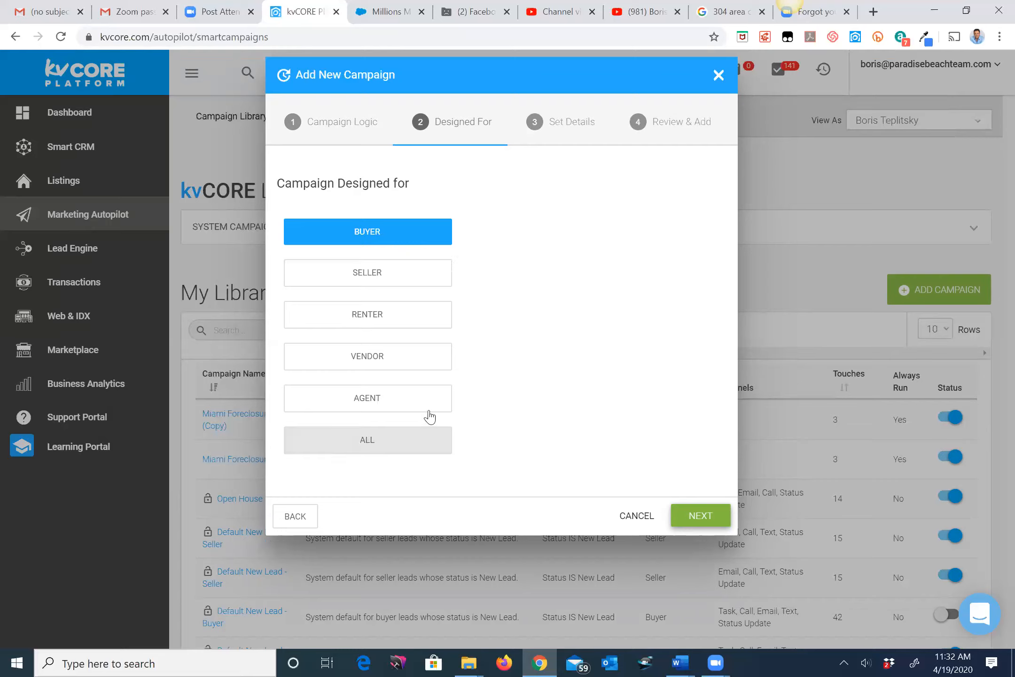
left_click(701, 513)
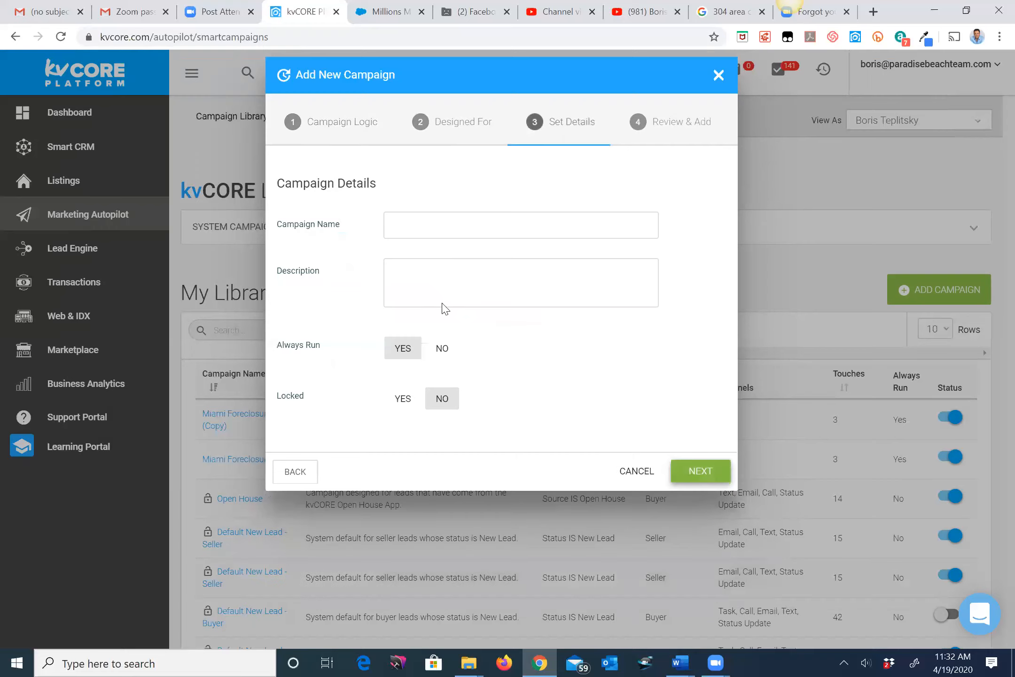
Name the campaign "BT Luxury Homes Miami", describe it as "Luxury Homes" and proceed to the campaign review
left_click(457, 226)
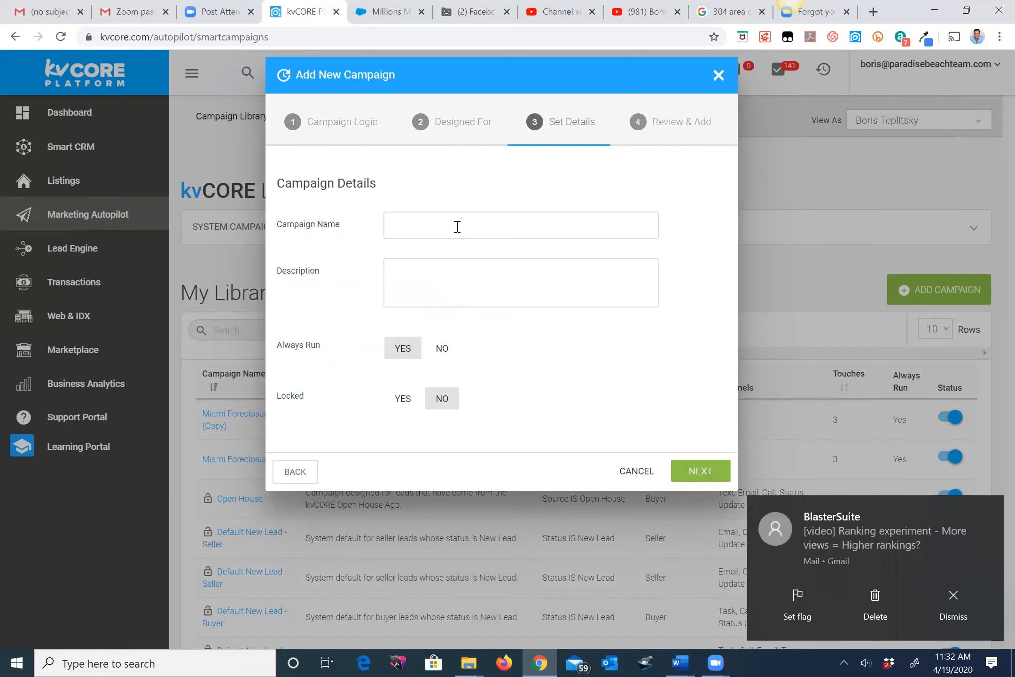
type("BT Luxury Homes Miami")
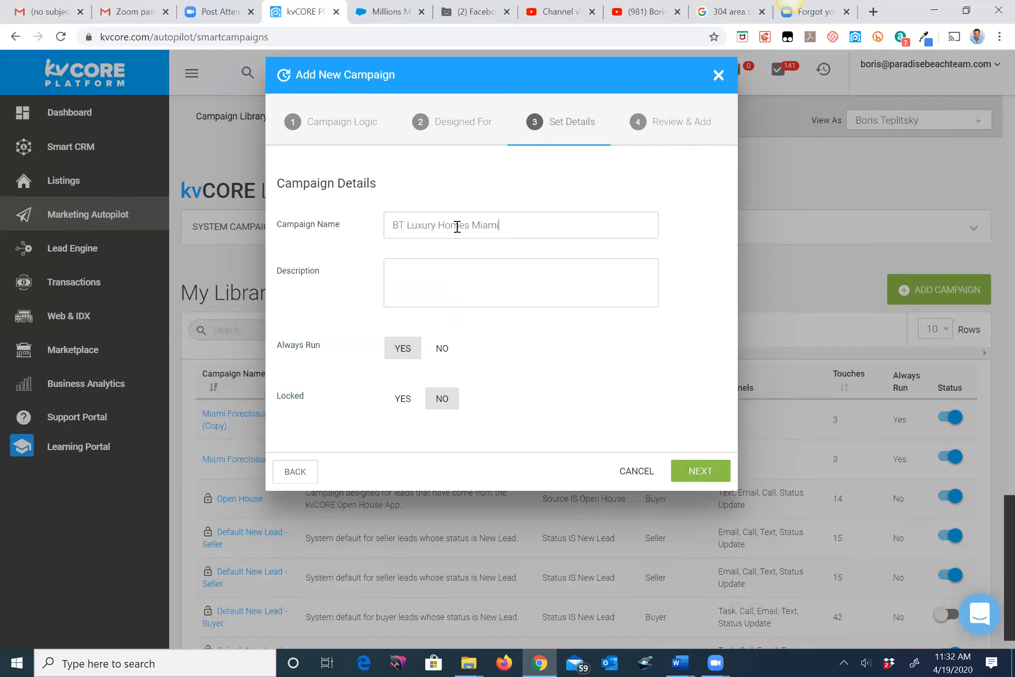
left_click(426, 268)
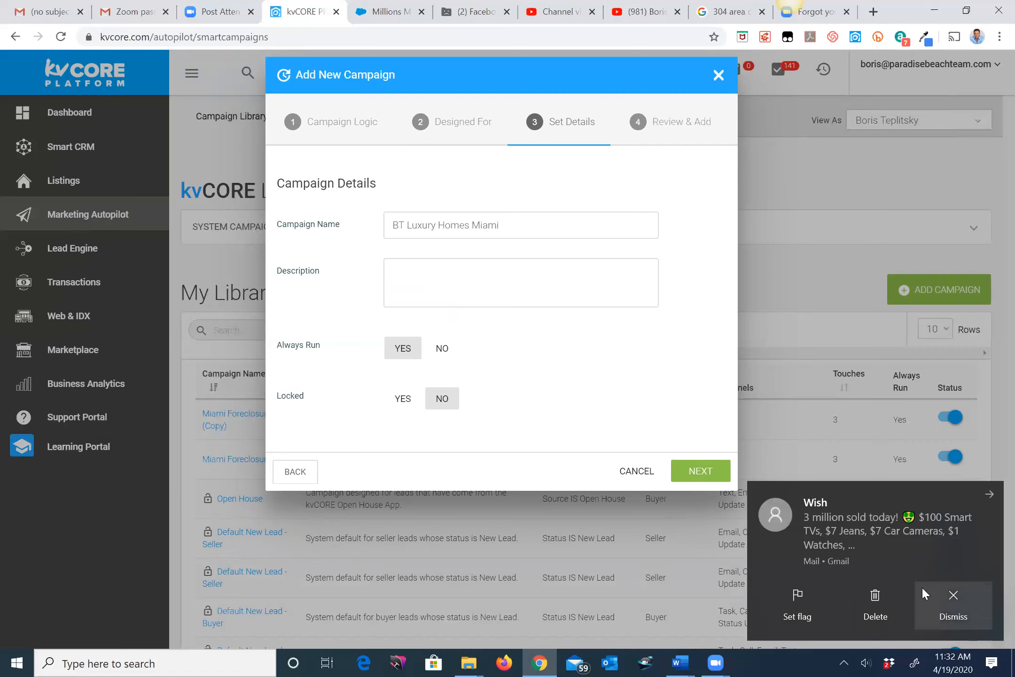
left_click(953, 606)
left_click(477, 283)
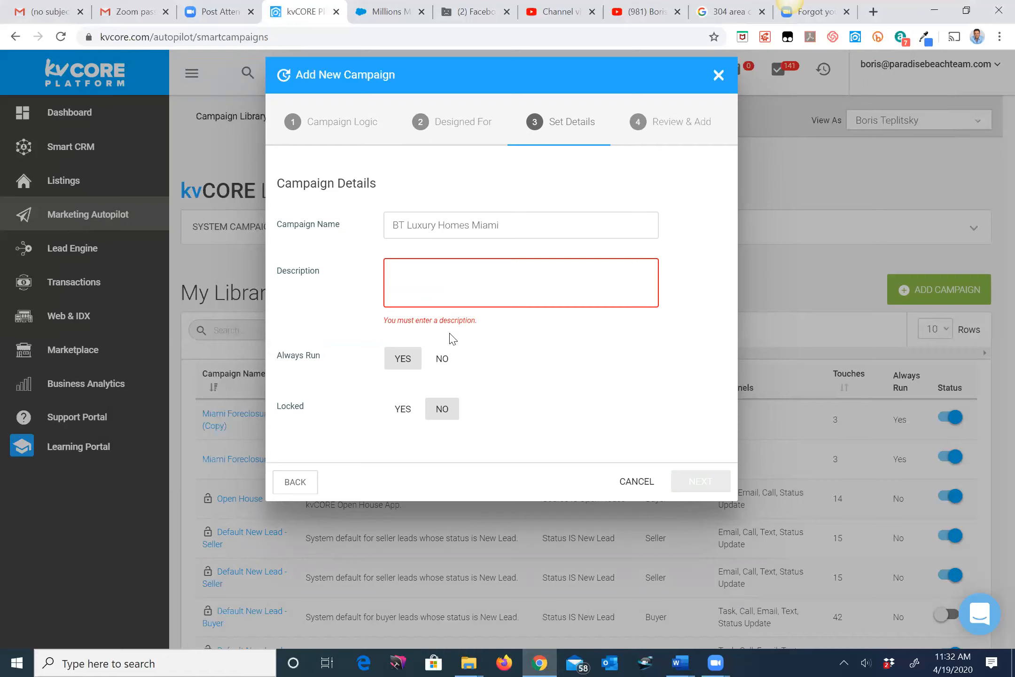
type("Luxury Homes")
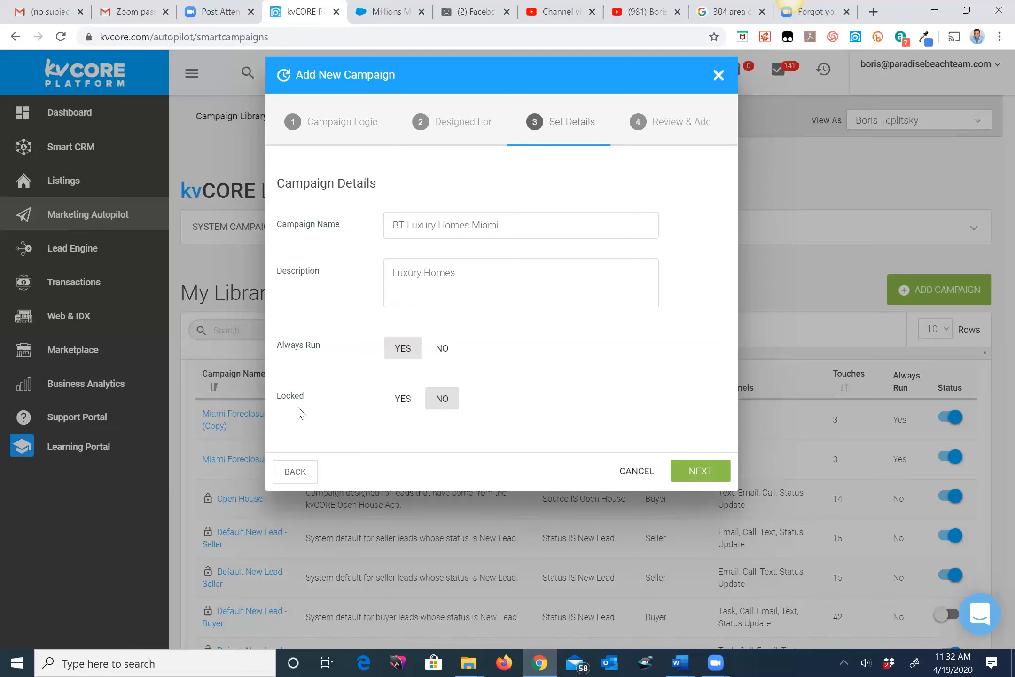
left_click(714, 468)
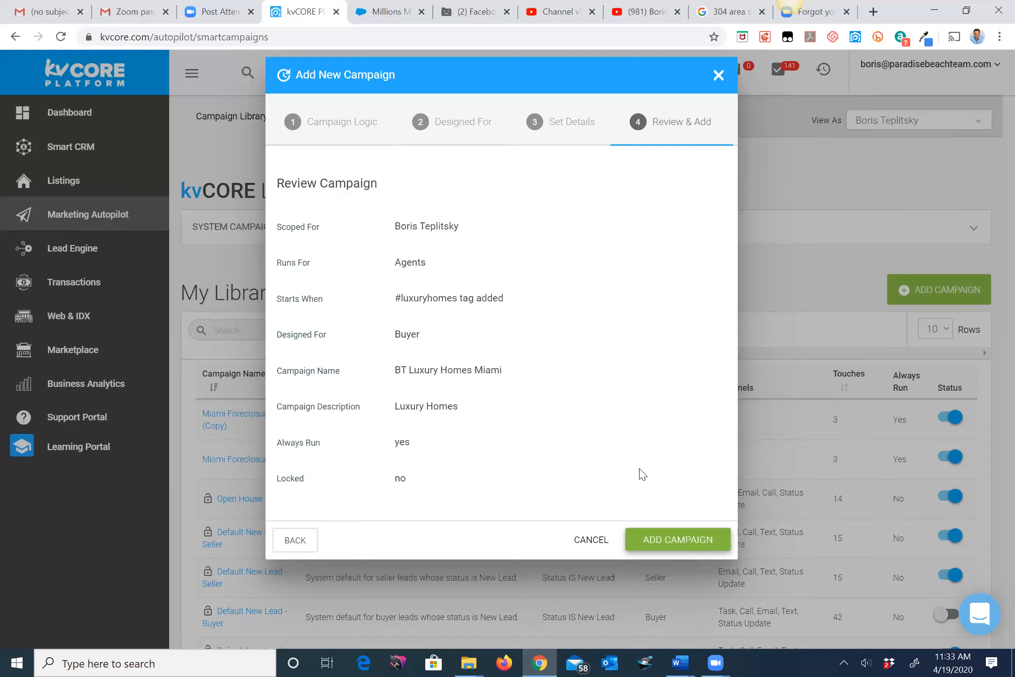
Add the reviewed campaign and reload the campaign library to look for it in the list
left_click(680, 541)
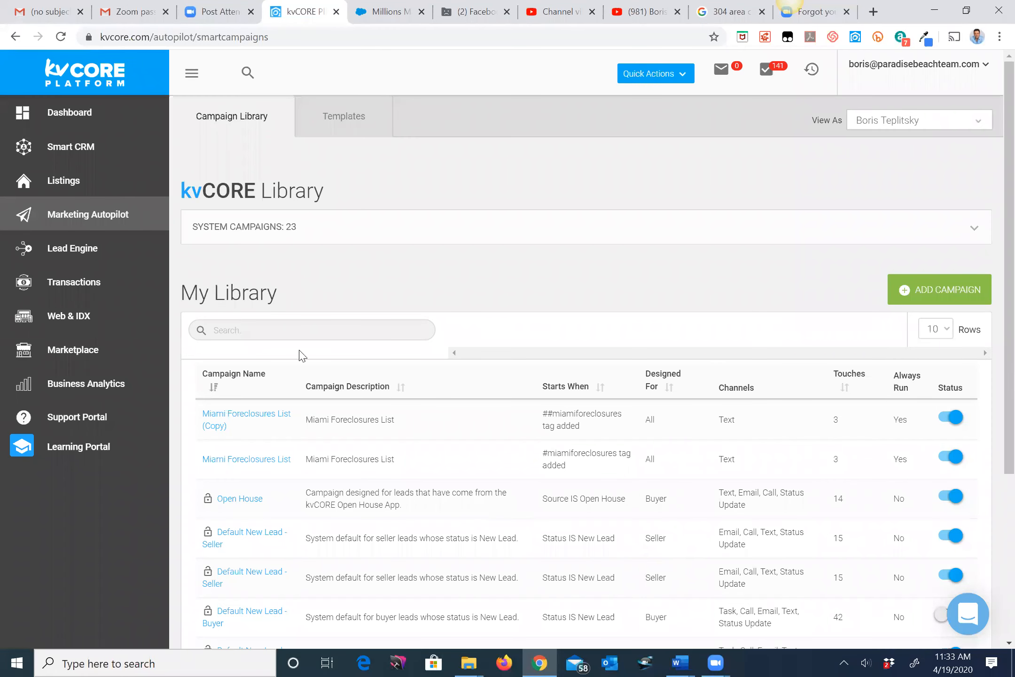
left_click(61, 38)
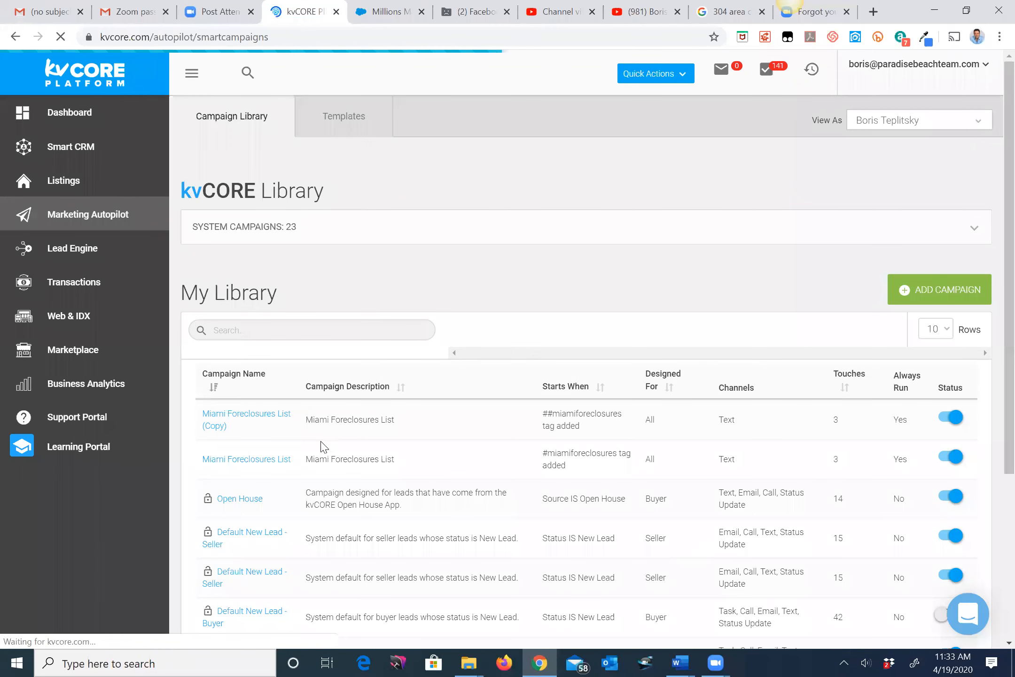
scroll(449, 475, "down", 5)
scroll(431, 465, "up", 5)
scroll(428, 458, "down", 5)
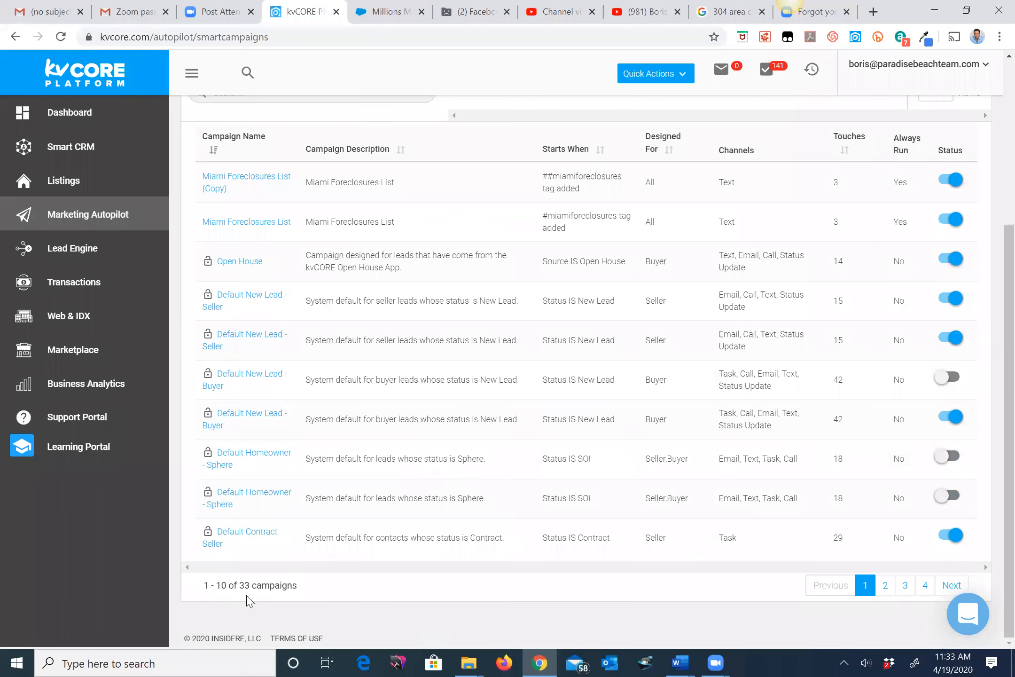
scroll(370, 321, "up", 4)
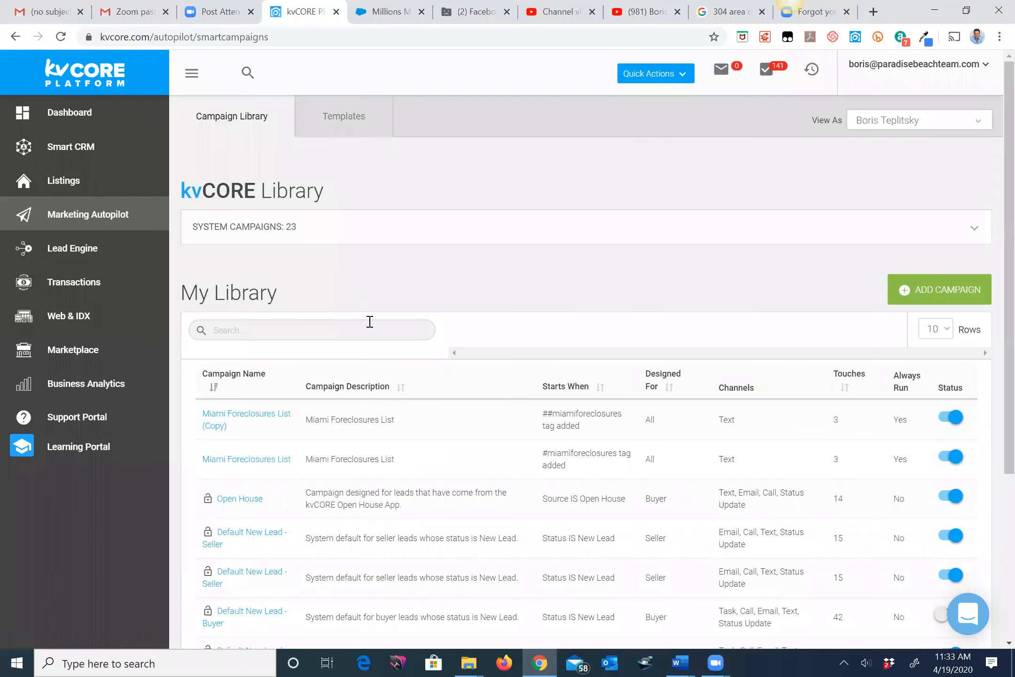
Search My Library for "BT" and open the BT Luxury Homes Miami campaign
left_click(308, 328)
type("BT")
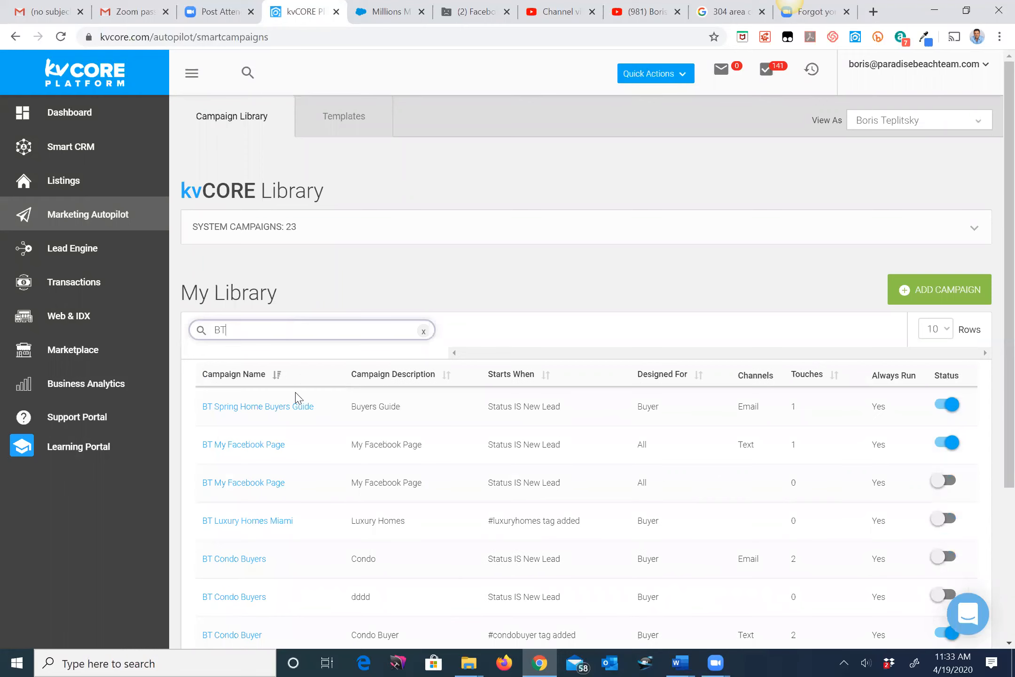
scroll(296, 400, "down", 3)
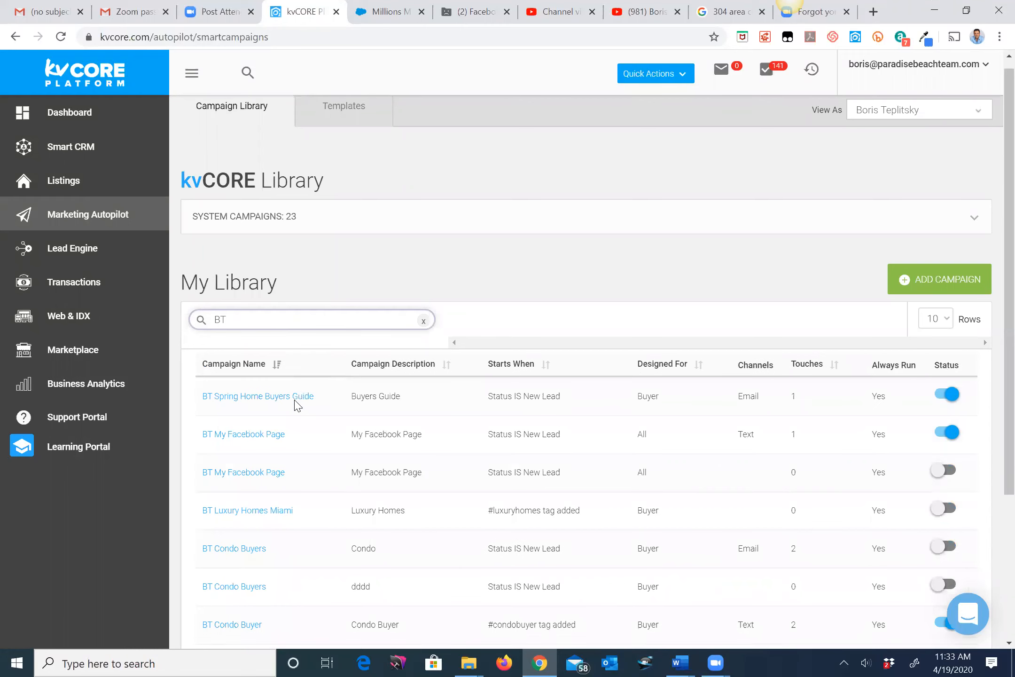
scroll(296, 407, "down", 2)
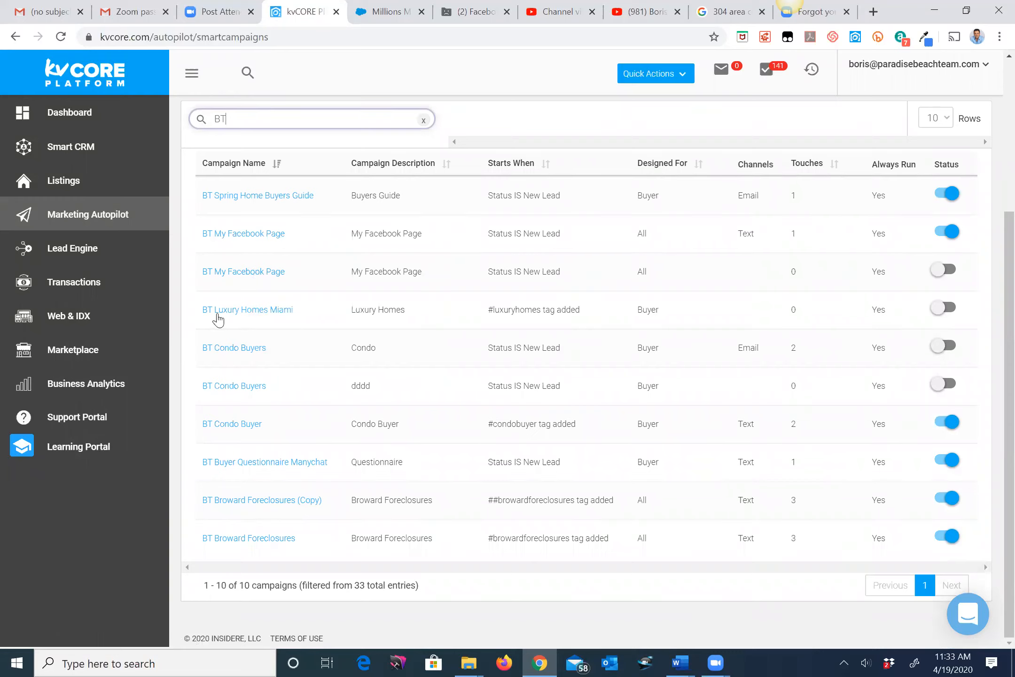
left_click(264, 312)
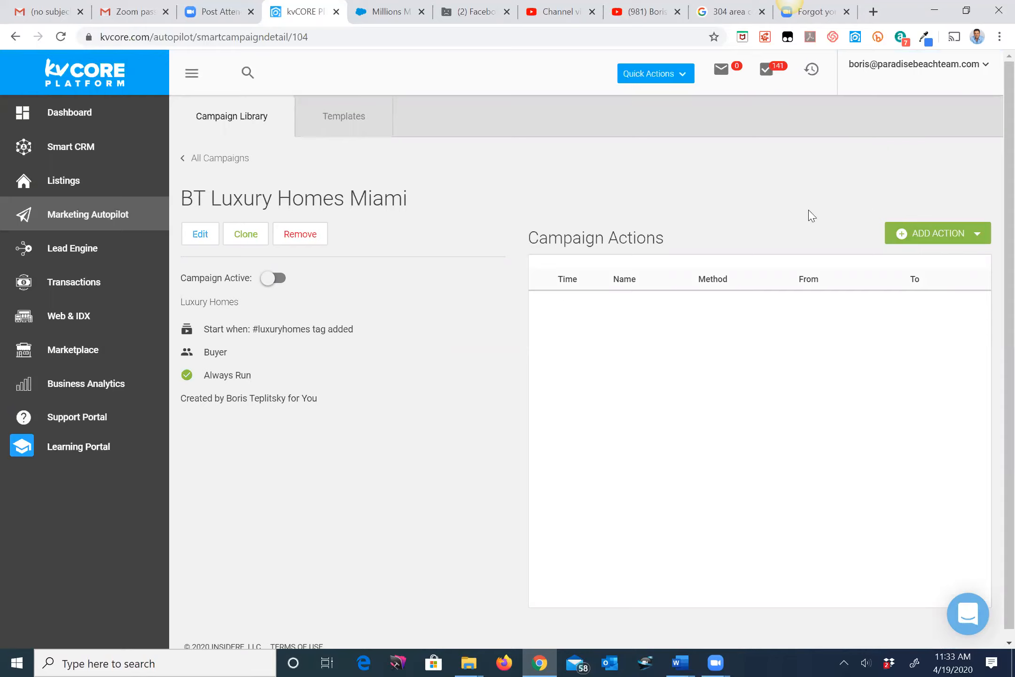
Start an SMS action named "BT Miami Luxury Homes" with the template BT Miami Beach Luxury Homes and display the template's content
left_click(966, 235)
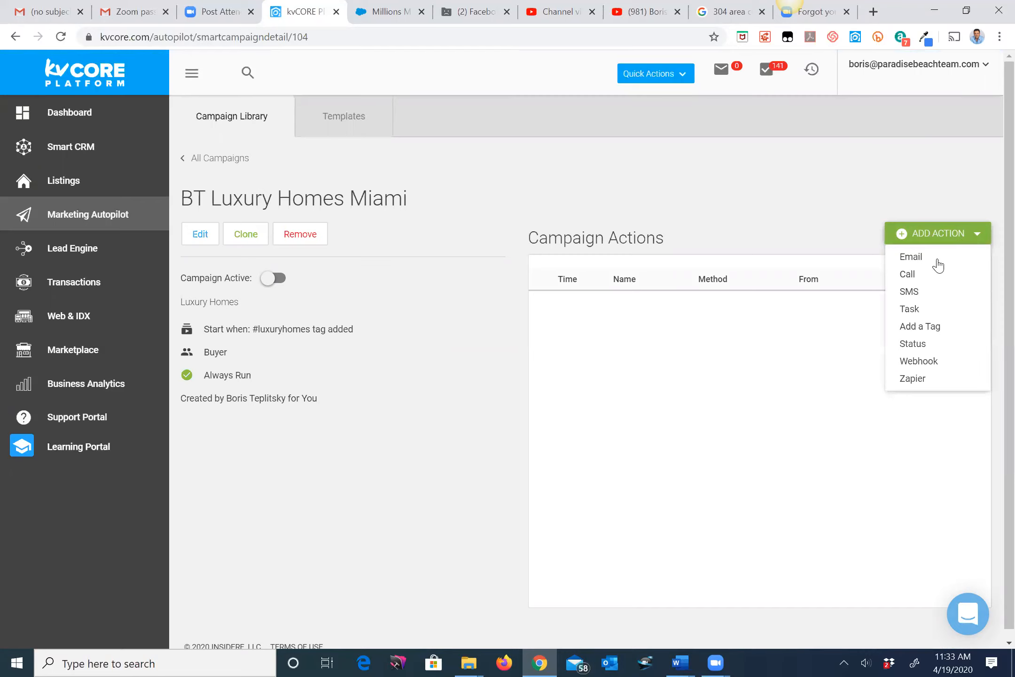
left_click(926, 293)
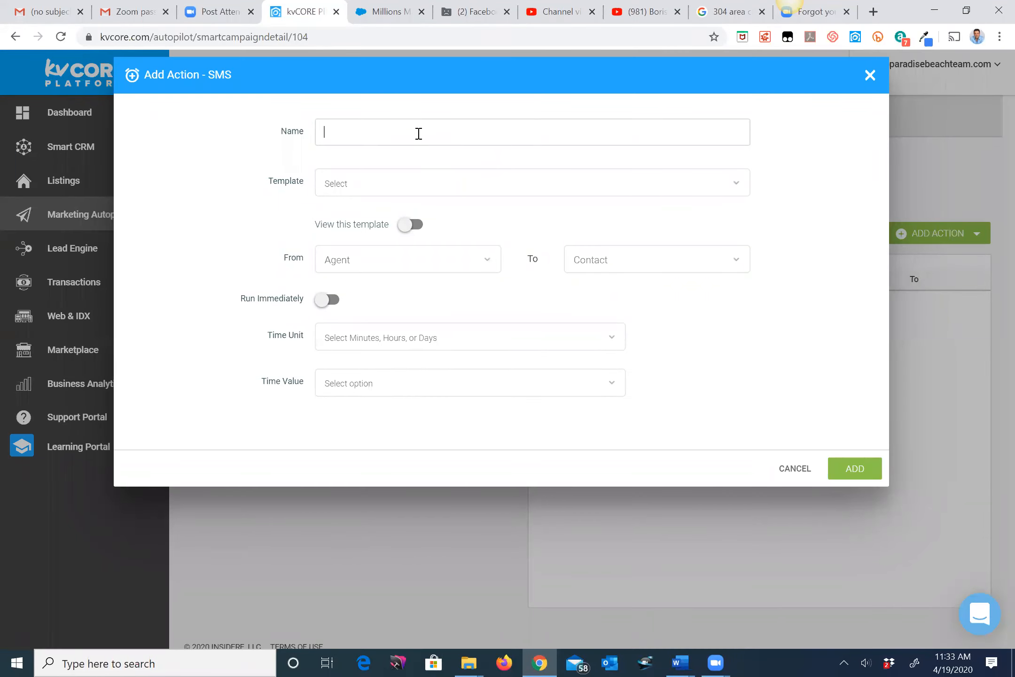
type("BT Miami Luxury Homes")
left_click(404, 185)
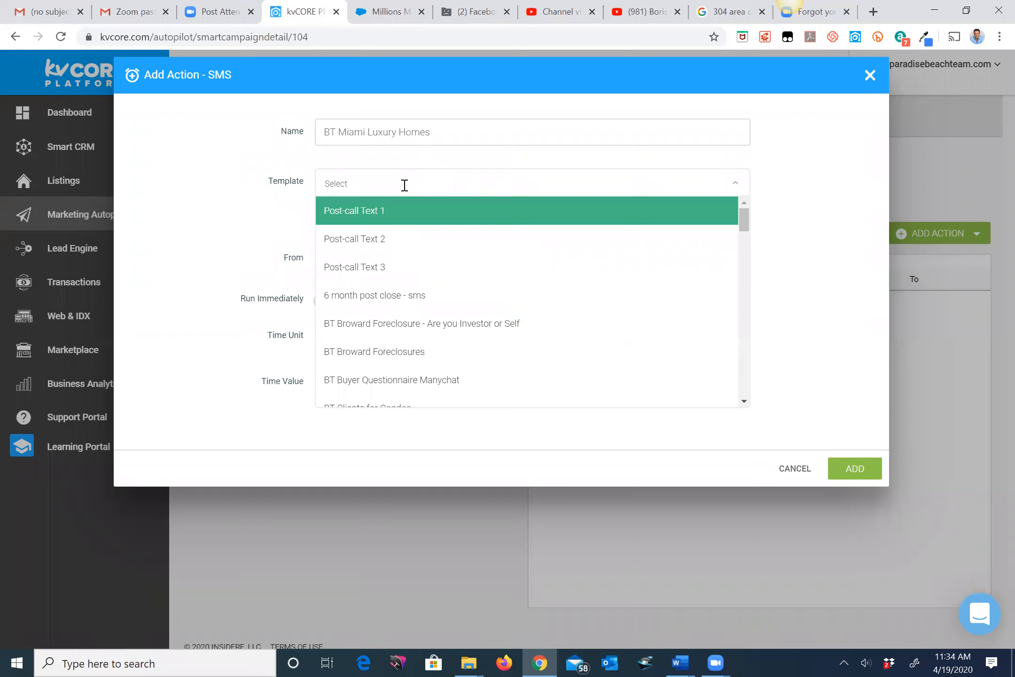
type("bt")
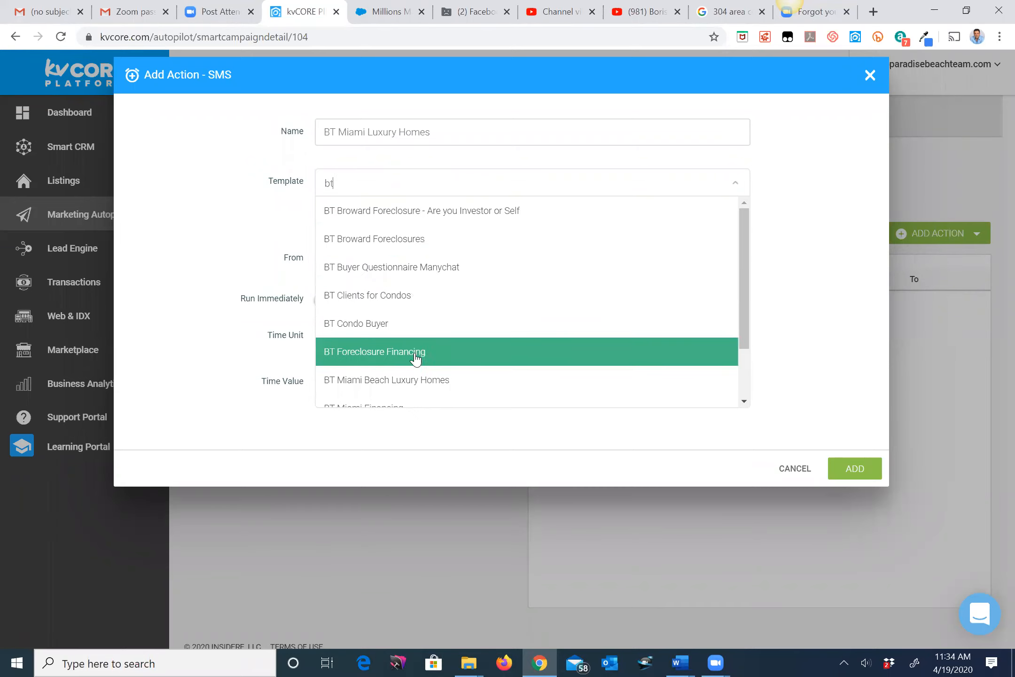
left_click(383, 384)
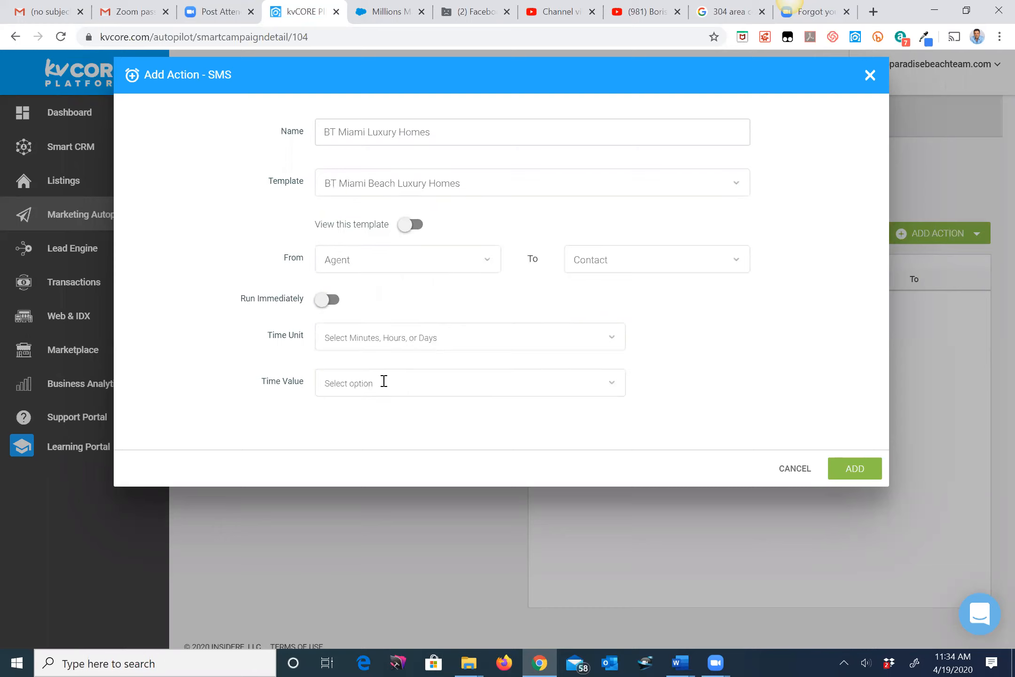
left_click(406, 226)
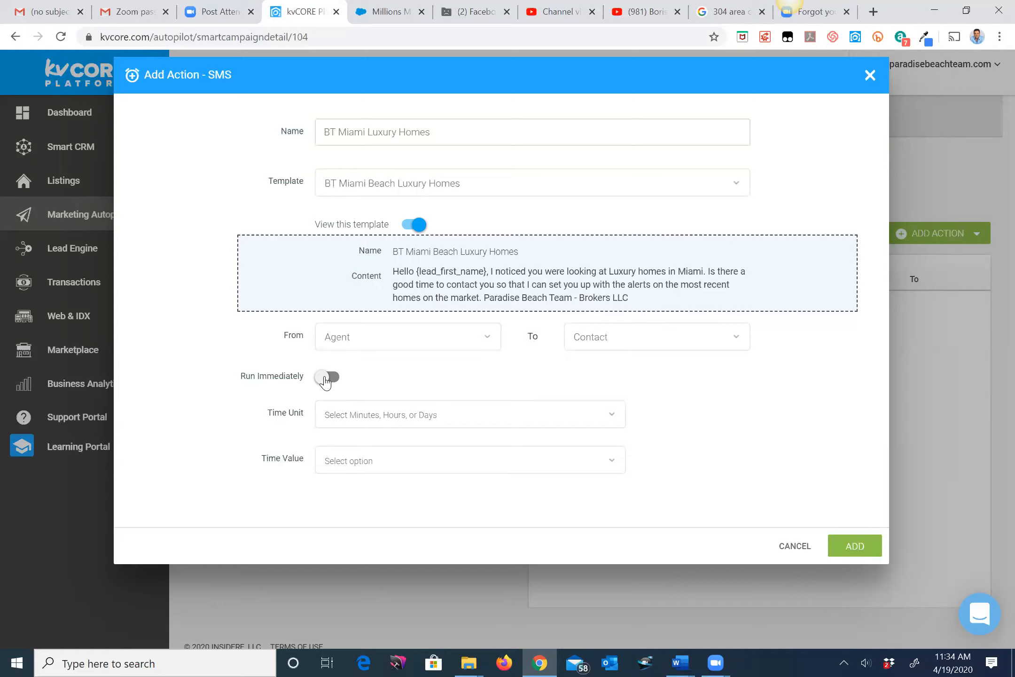
Set the SMS action's timing to 15 minutes and add it to the campaign
left_click(389, 414)
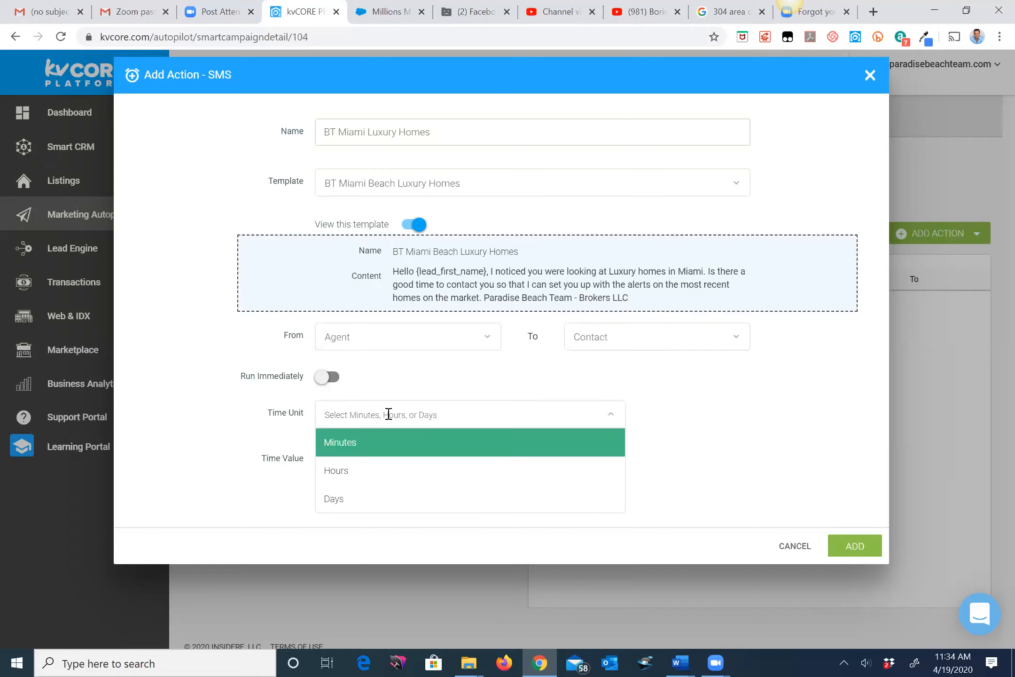
left_click(385, 448)
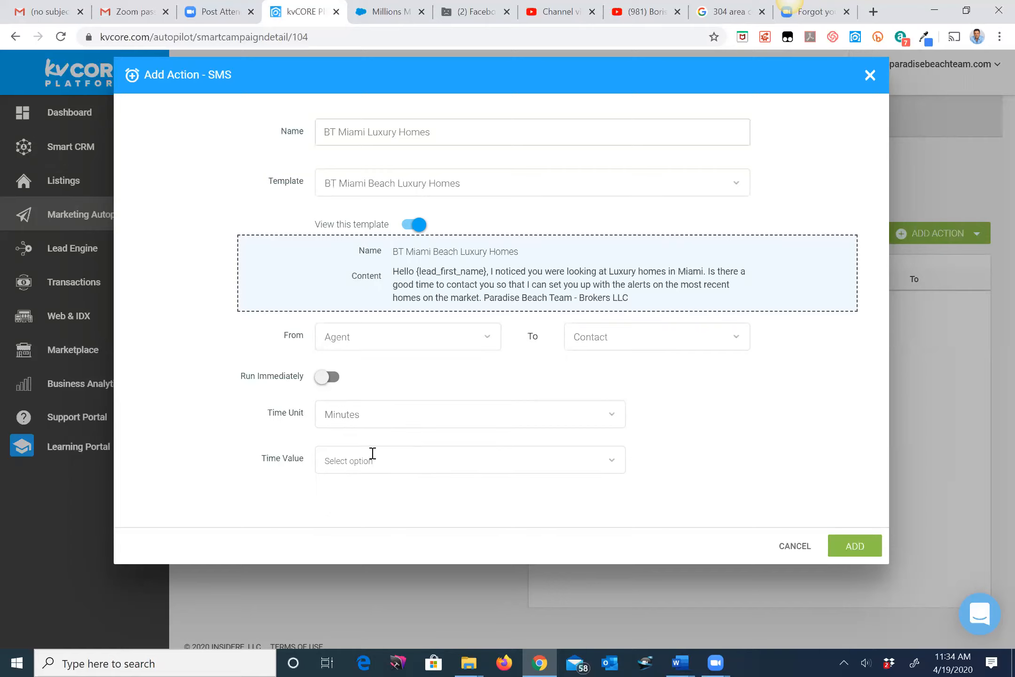
left_click(352, 455)
scroll(389, 357, "down", 5)
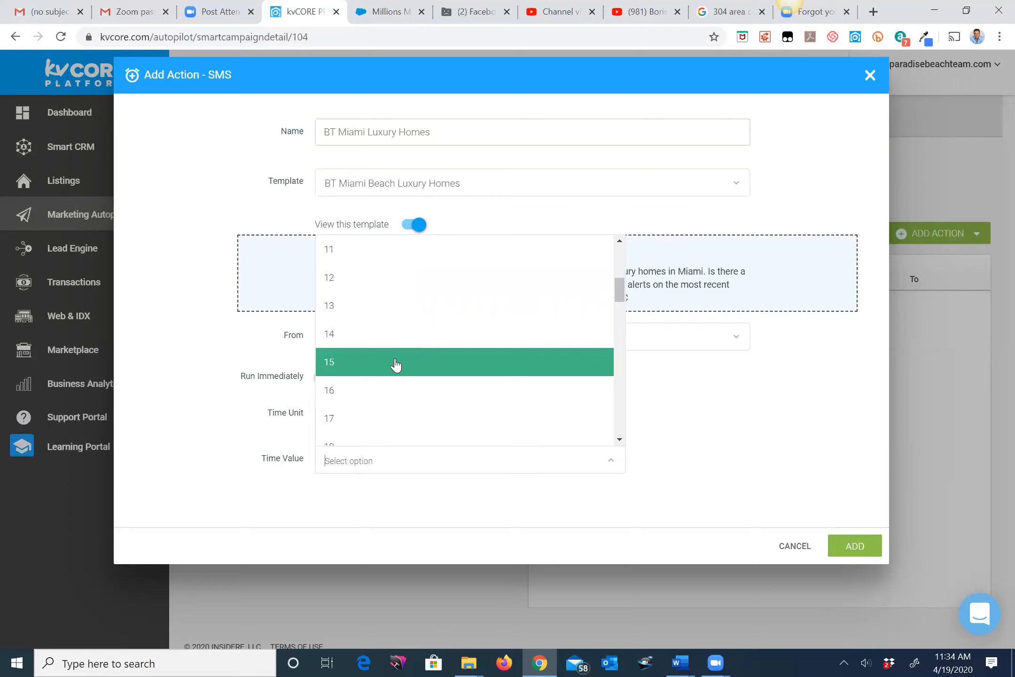
left_click(395, 365)
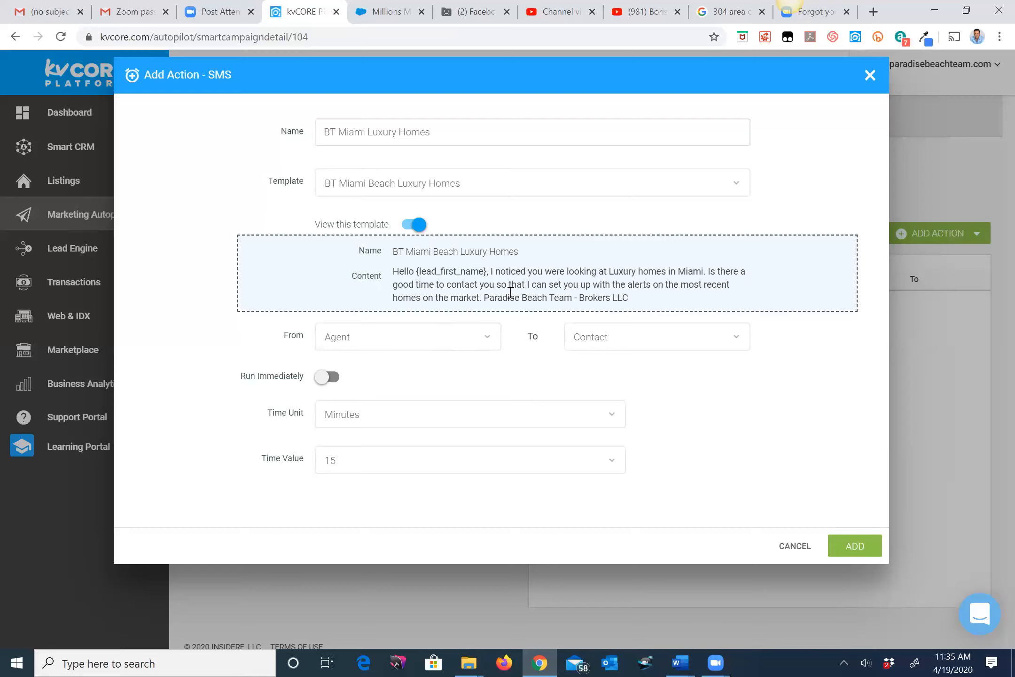
left_click(855, 546)
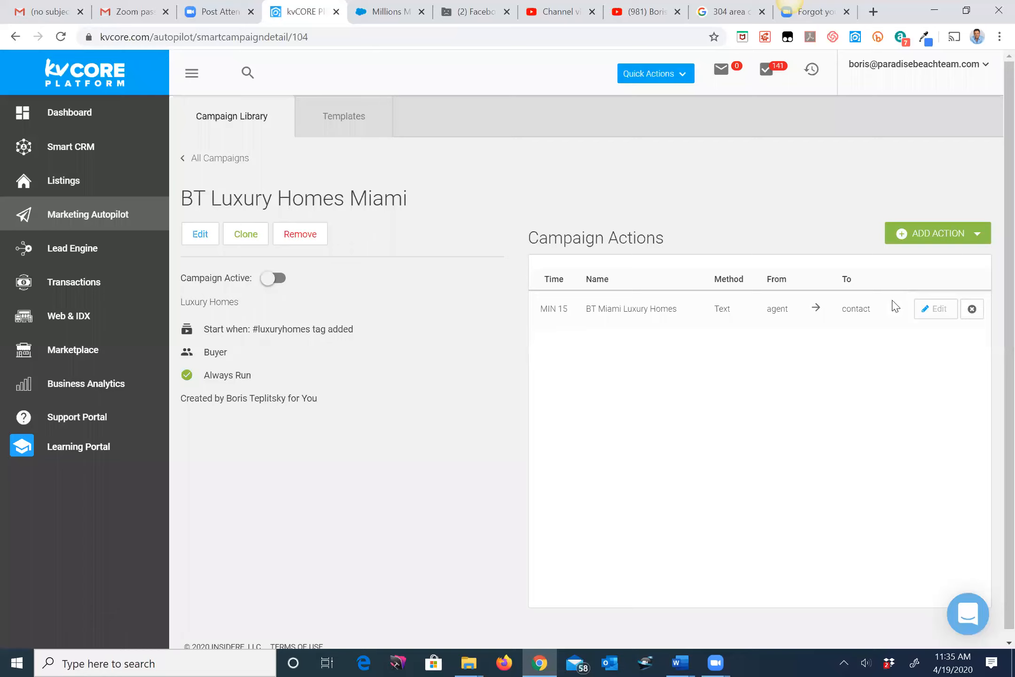
Start a second SMS action named "BT" that uses the BT Broward Foreclosures template
left_click(972, 235)
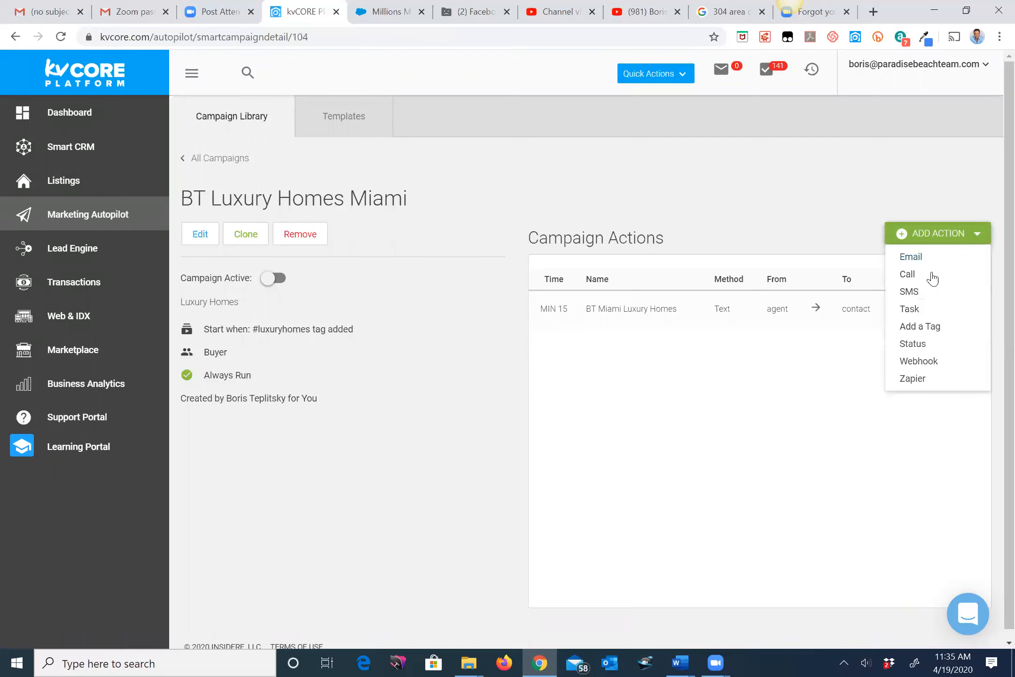
left_click(909, 292)
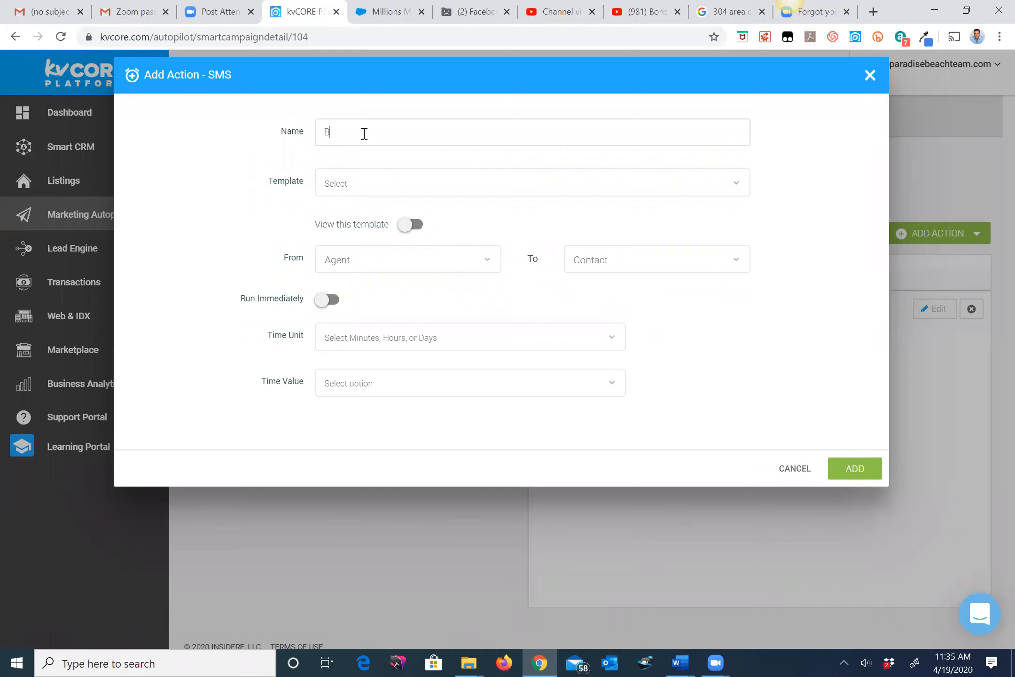
left_click(358, 182)
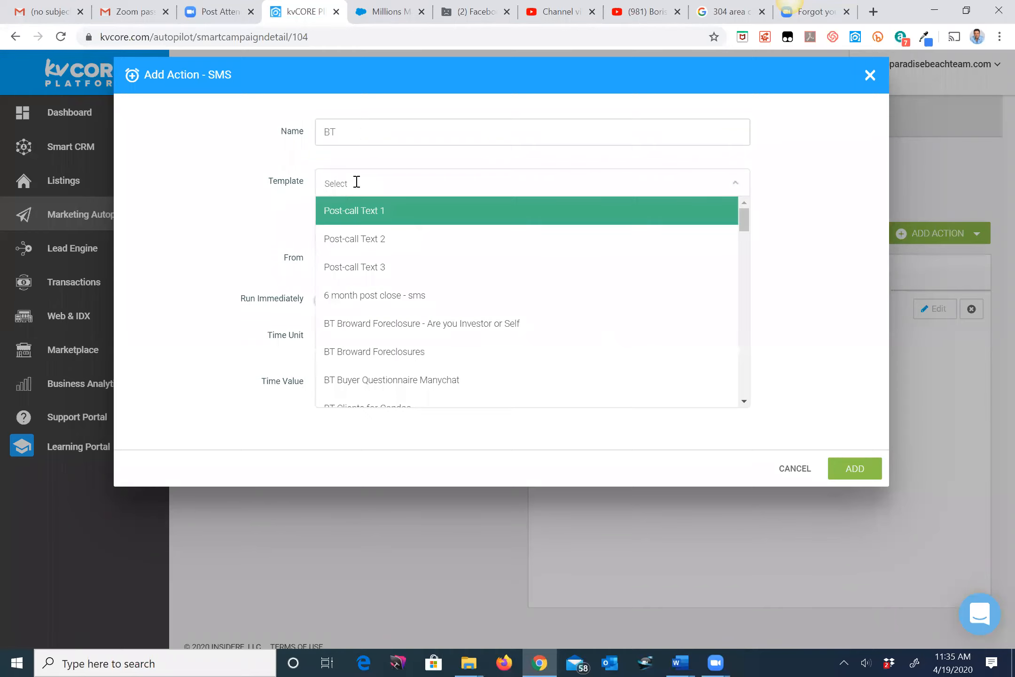
left_click(408, 358)
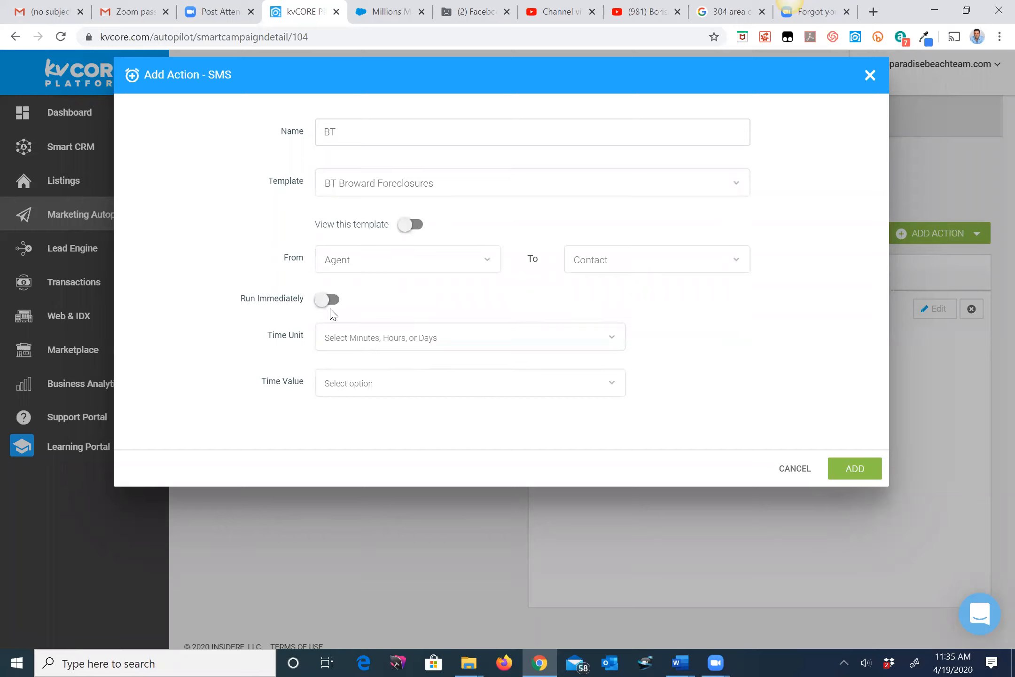
Set the second SMS action's timing to 3 hours and add it to the campaign
left_click(367, 336)
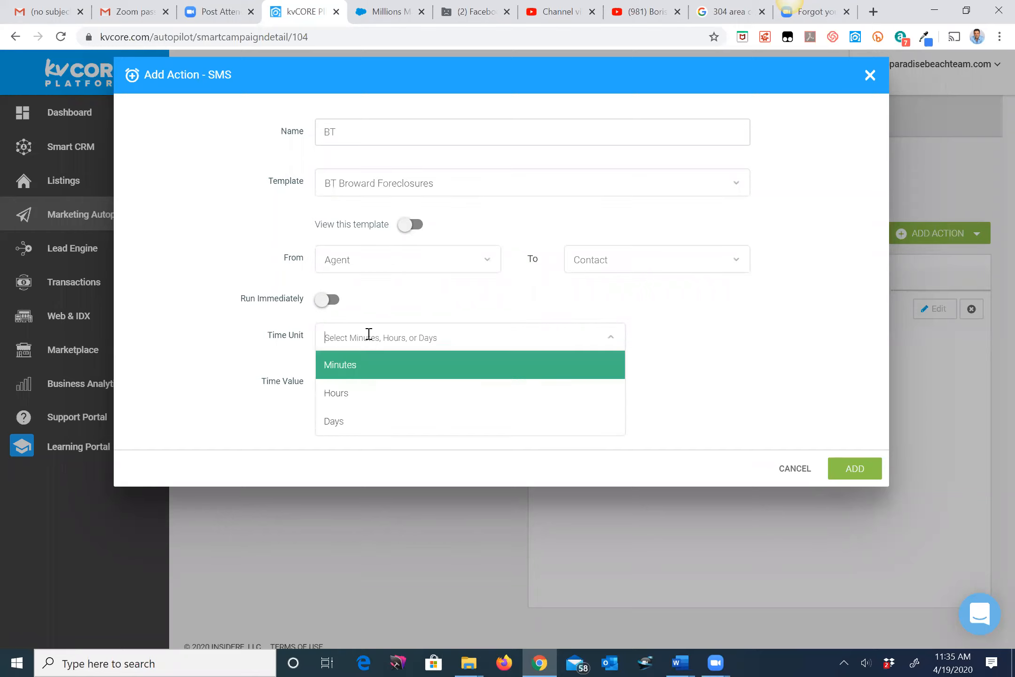
left_click(367, 393)
left_click(374, 378)
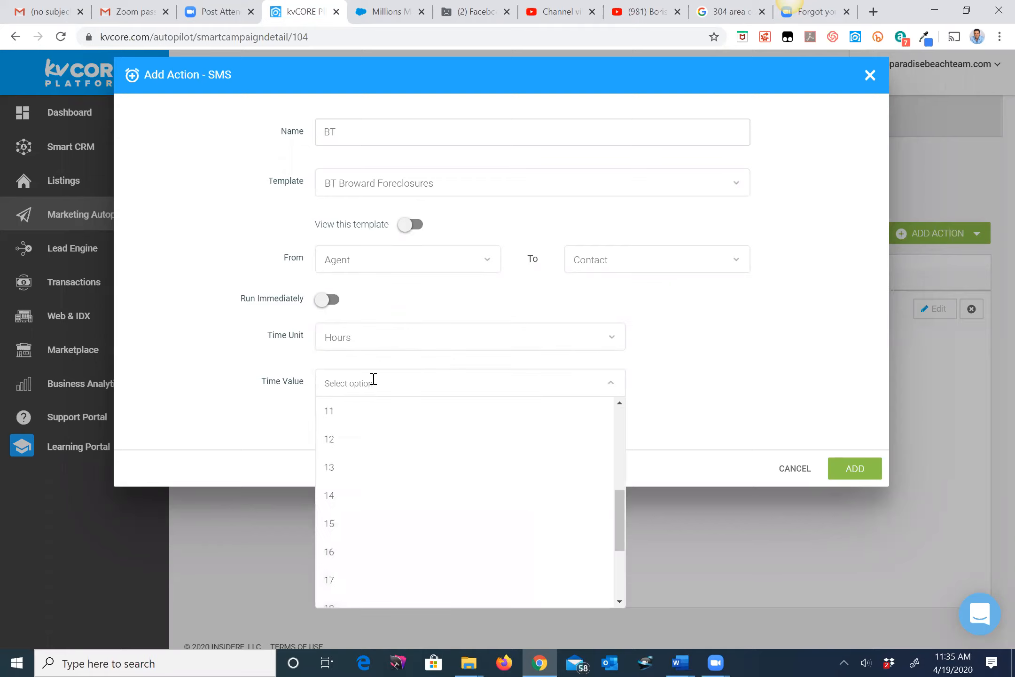
scroll(391, 480, "up", 5)
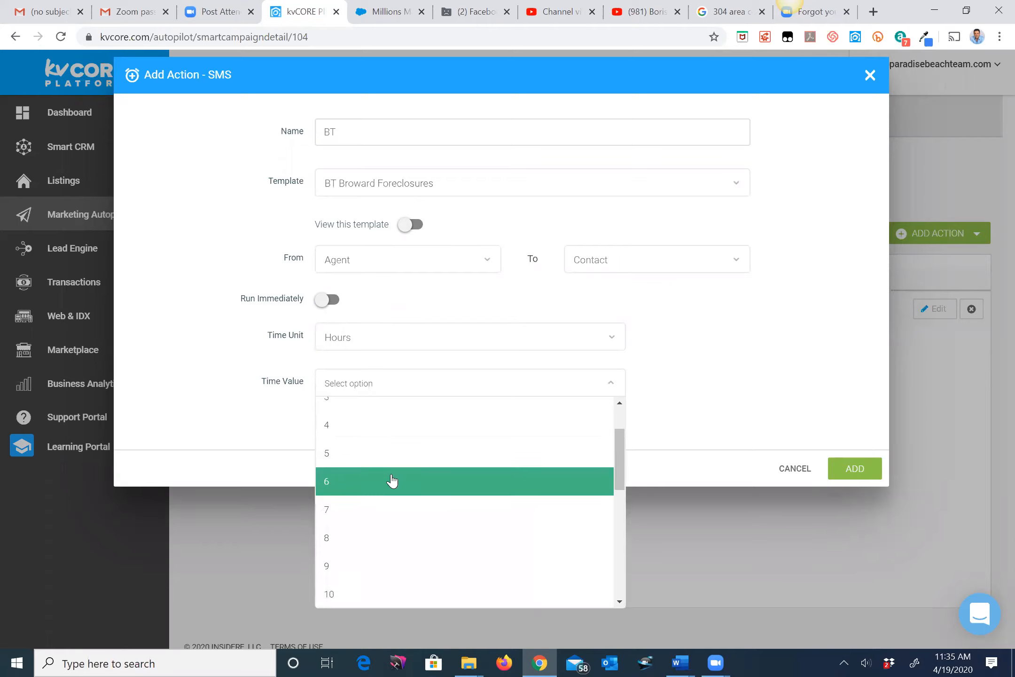
scroll(392, 480, "up", 2)
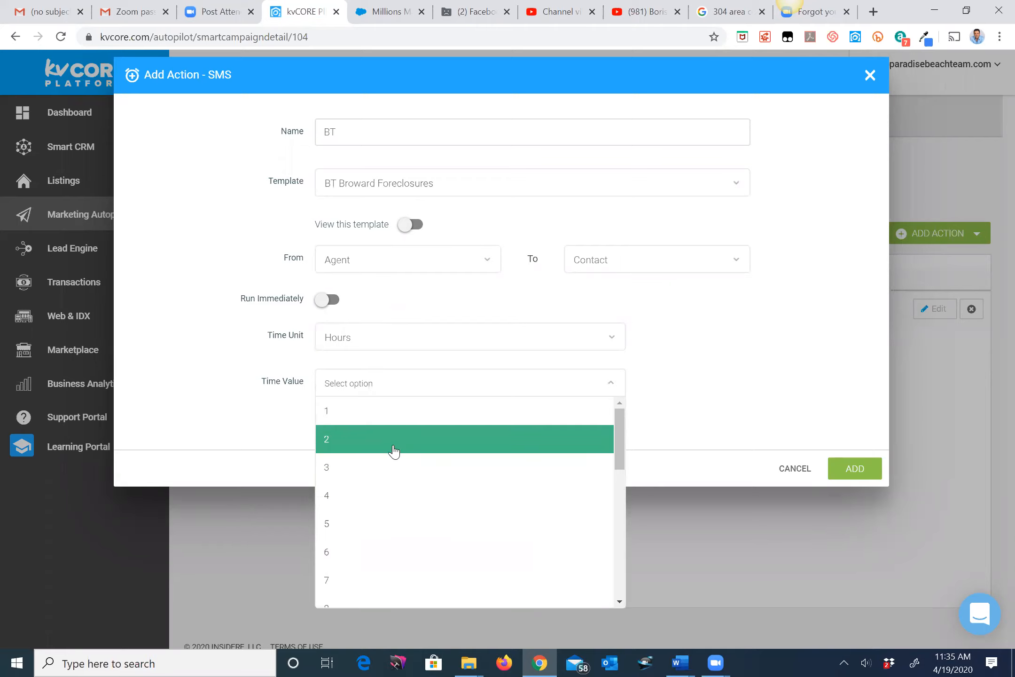
left_click(399, 469)
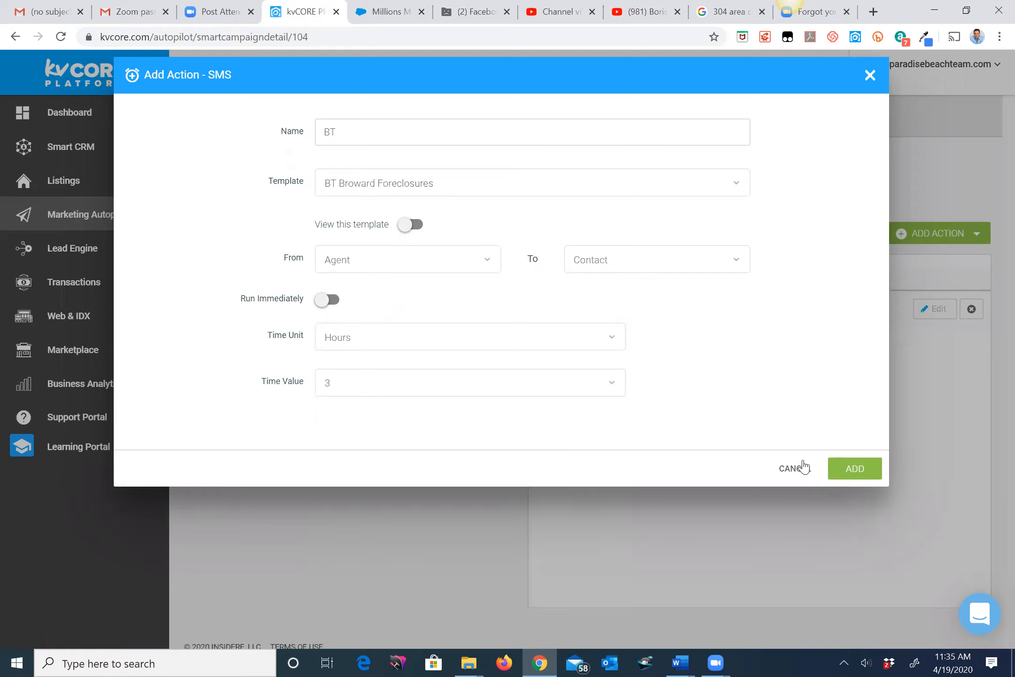
left_click(853, 471)
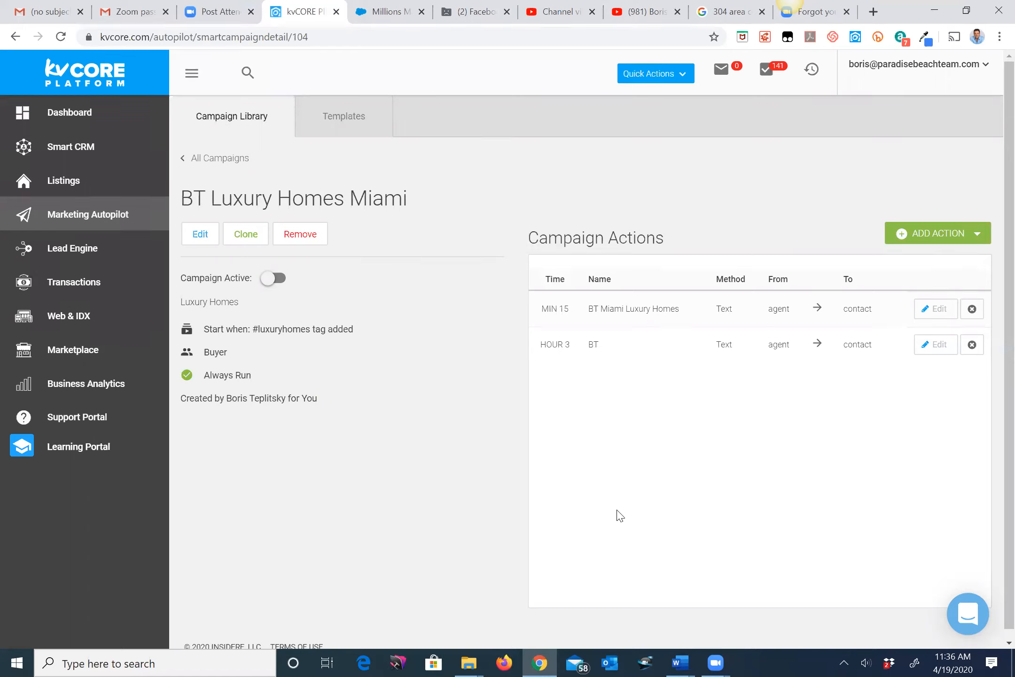
Reopen BT Luxury Homes Miami from all campaigns by searching for "bt", and switch the campaign active and back to inactive
left_click(209, 158)
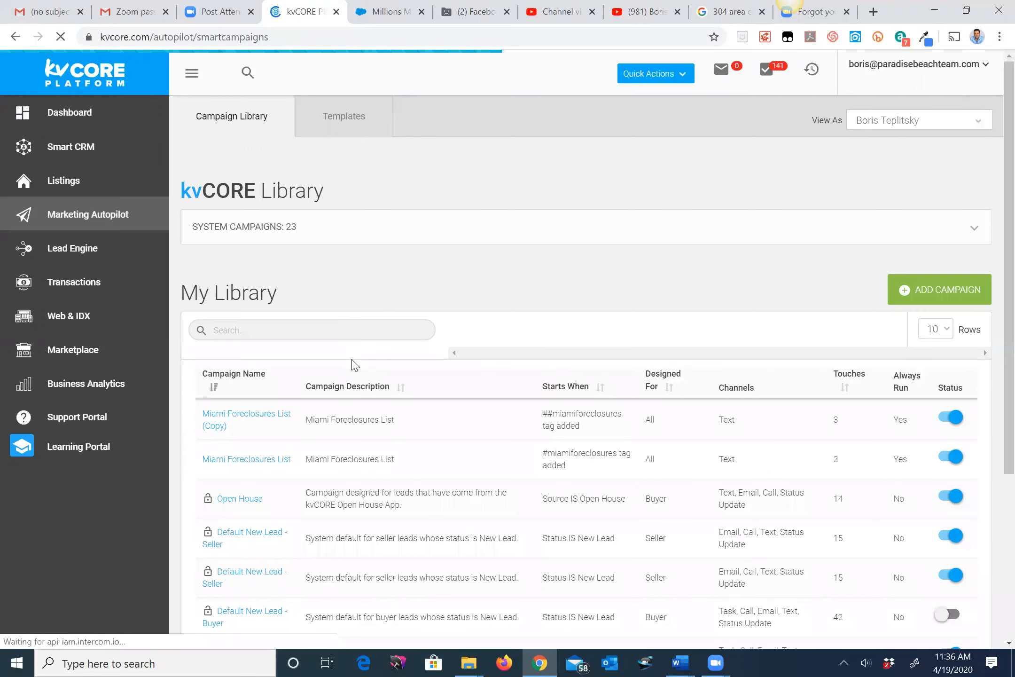
left_click(290, 330)
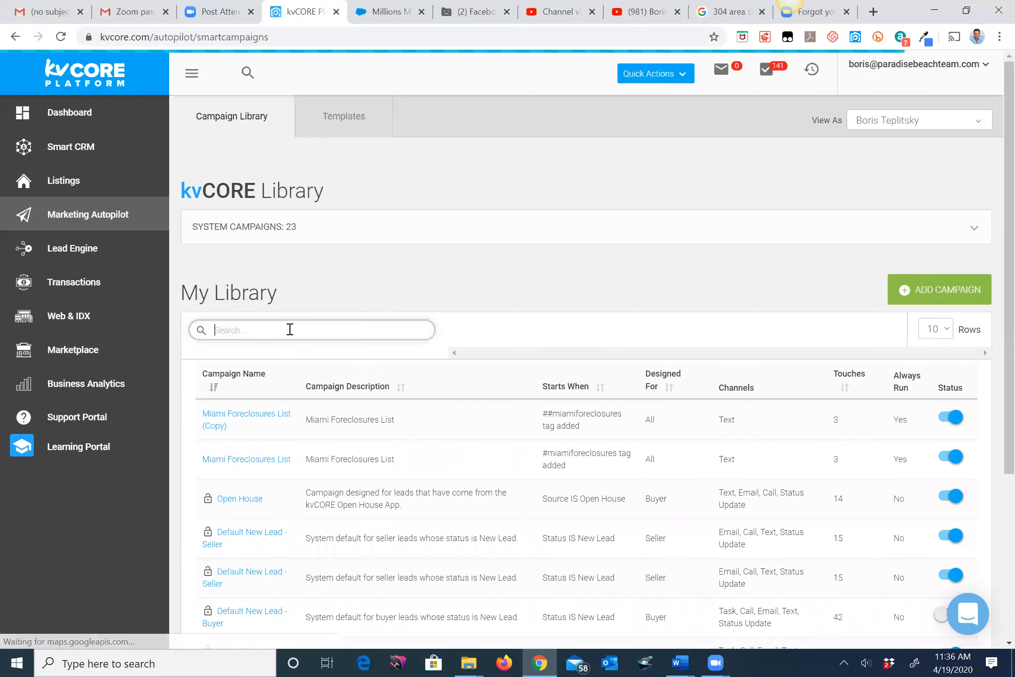
type("bt")
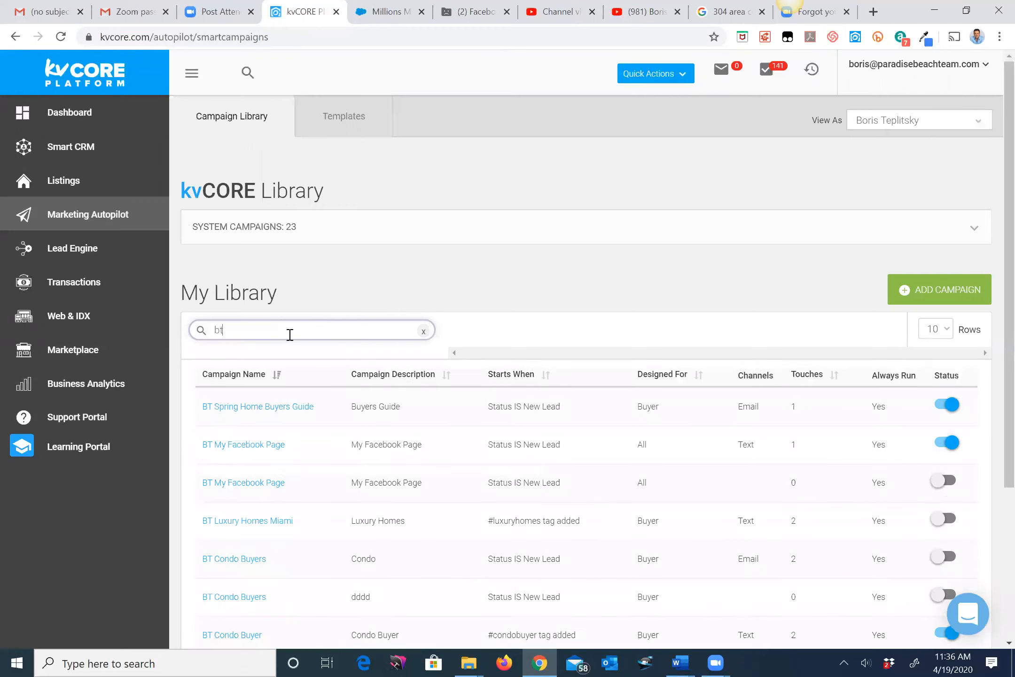
left_click(249, 523)
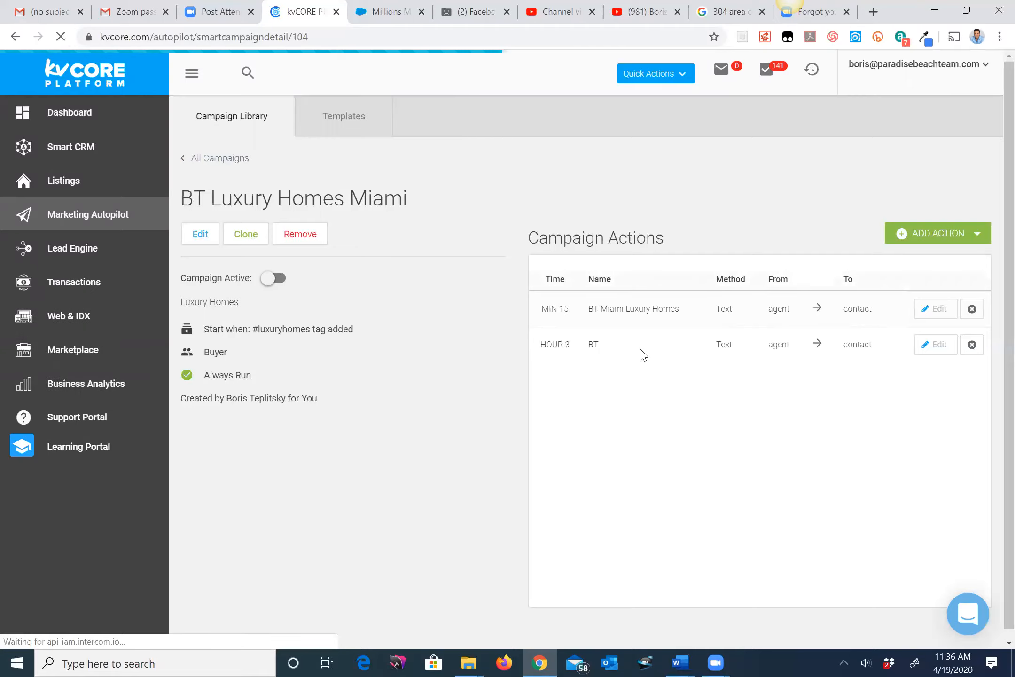
left_click(272, 278)
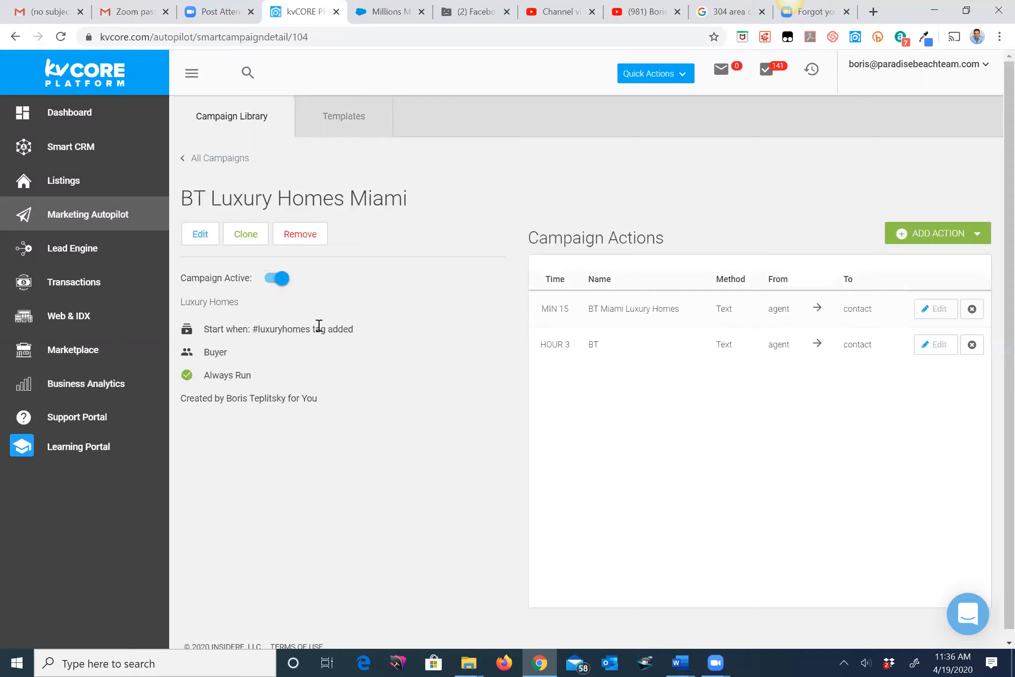
left_click(277, 280)
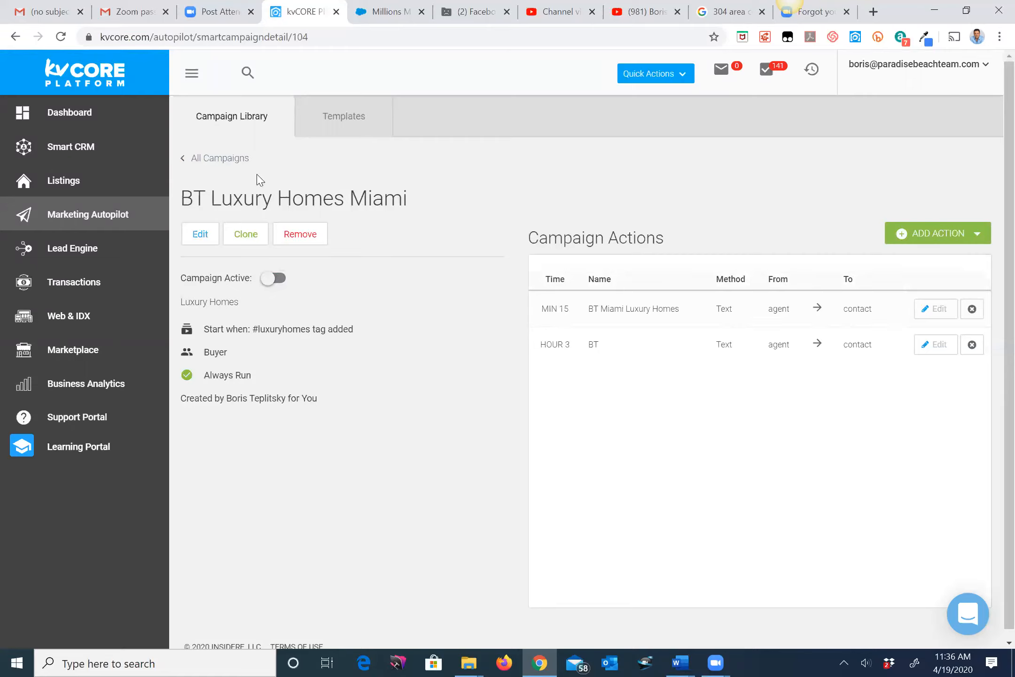
Open the active Default New Lead - Buyer campaign from all campaigns and review its full schedule of campaign actions
left_click(227, 159)
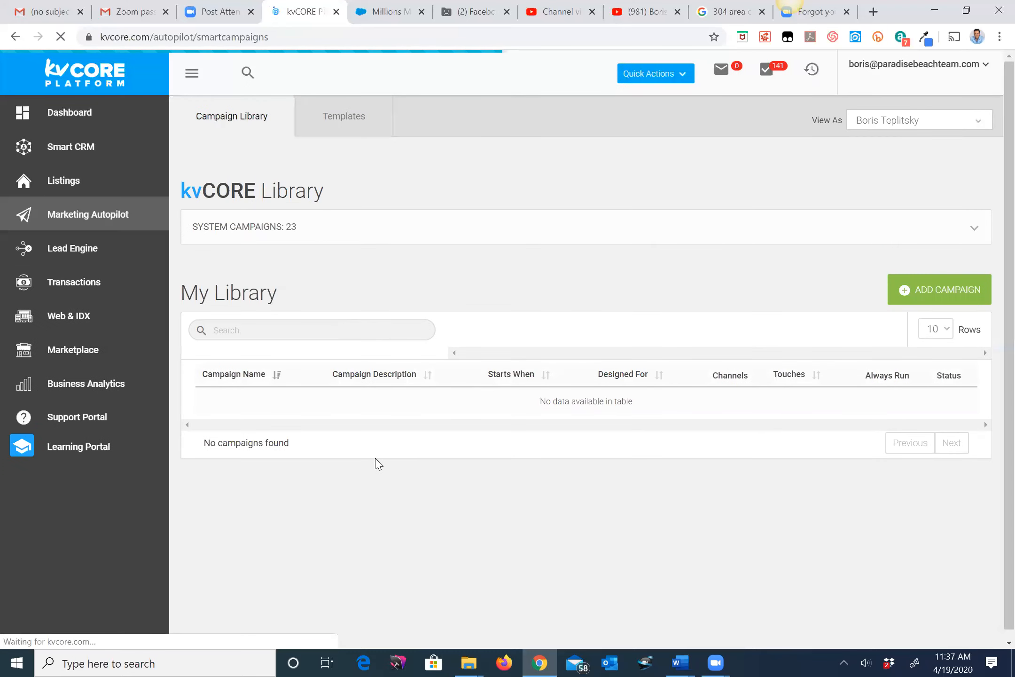
scroll(379, 463, "down", 5)
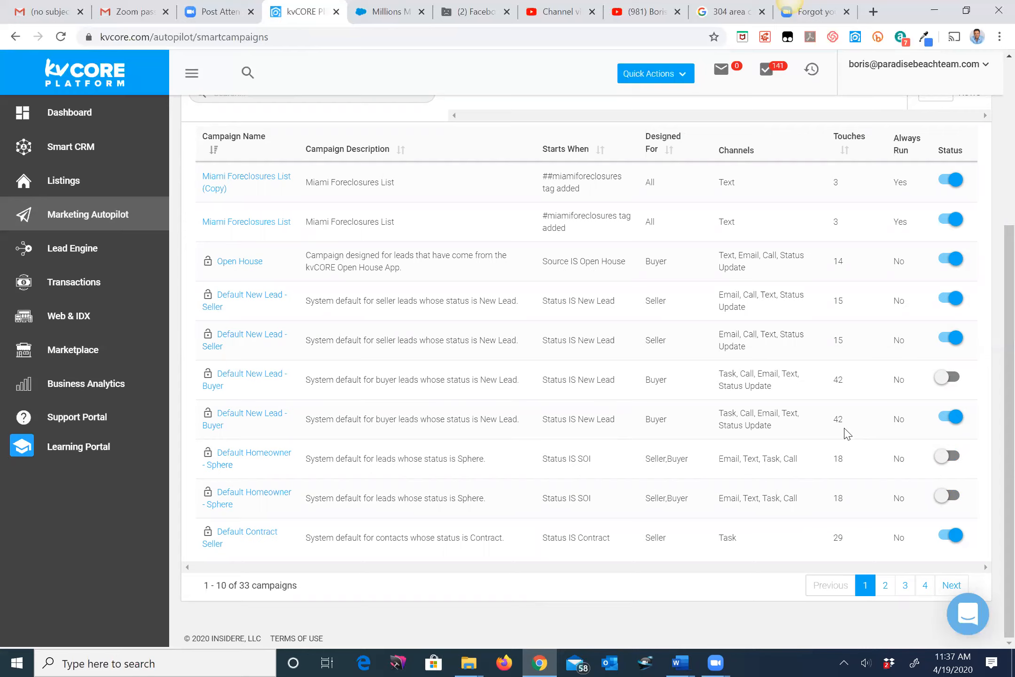
left_click(264, 421)
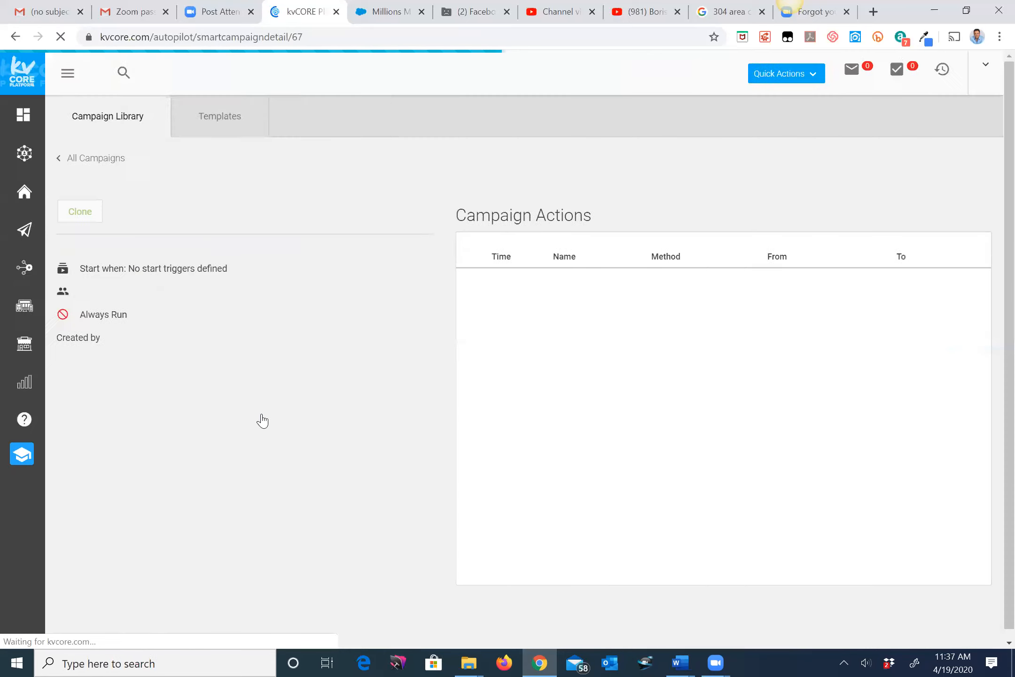
scroll(685, 350, "down", 3)
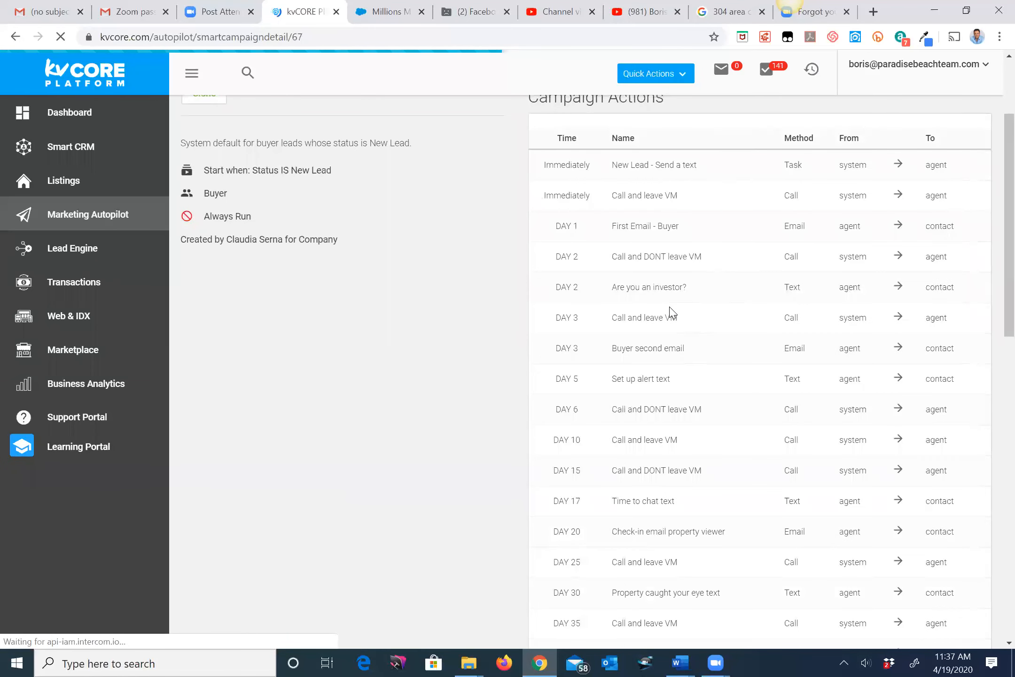
scroll(673, 308, "down", 5)
scroll(671, 306, "down", 6)
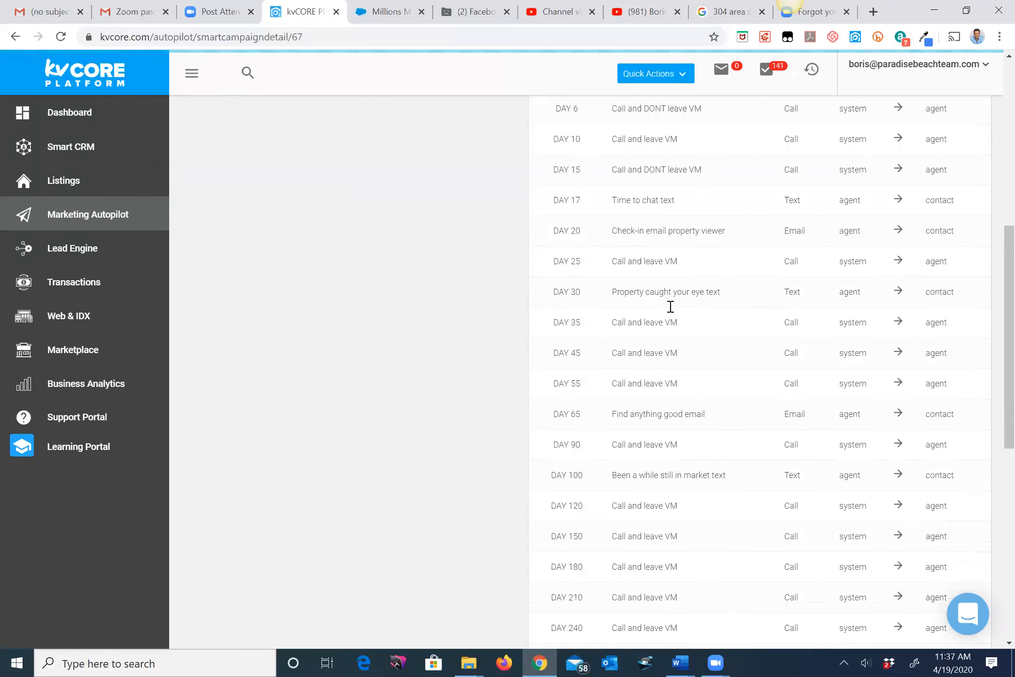
scroll(667, 311, "down", 6)
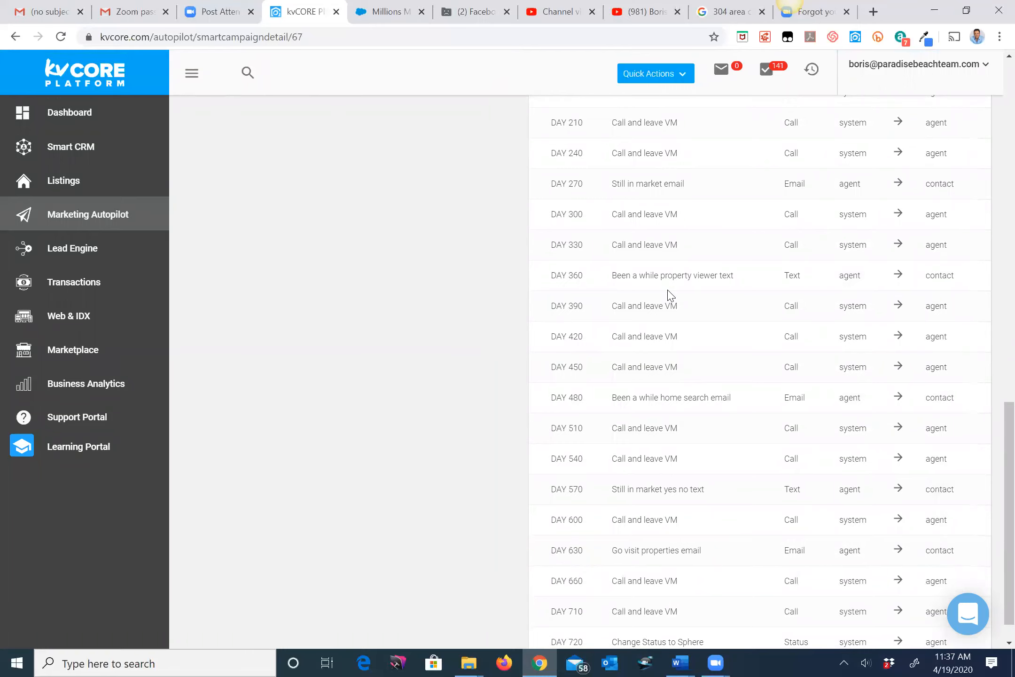
scroll(671, 296, "down", 1)
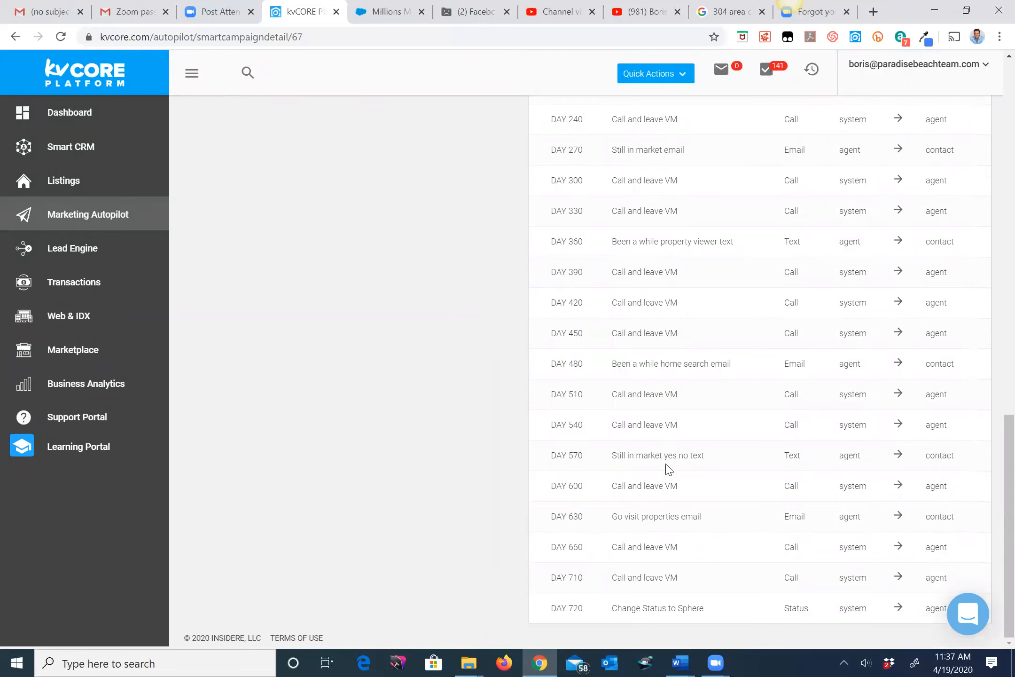
scroll(653, 409, "up", 10)
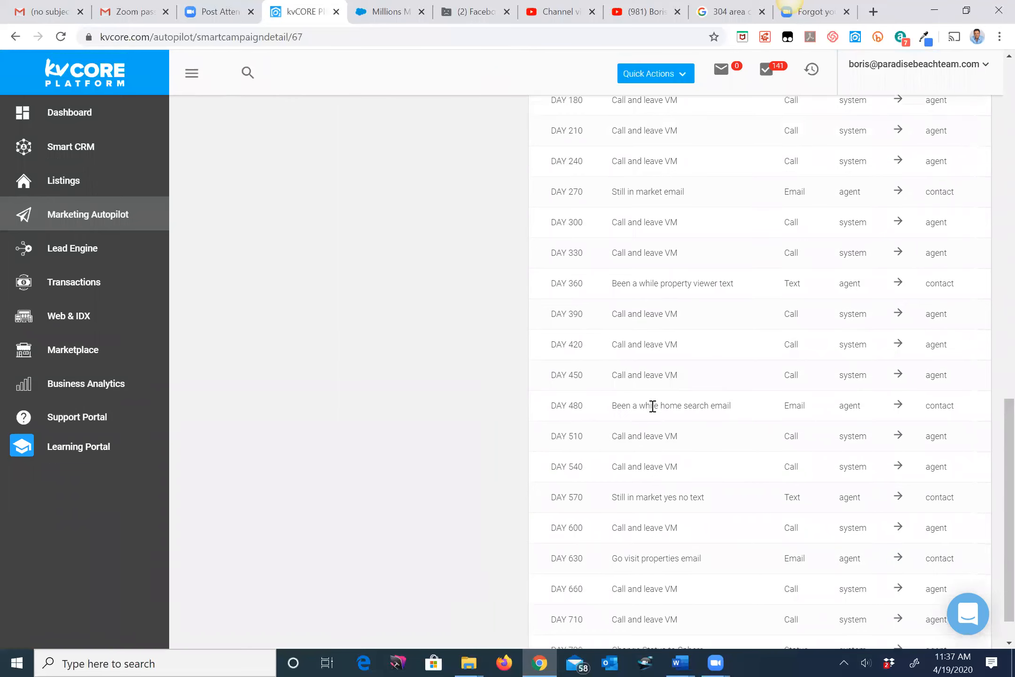
scroll(654, 410, "up", 8)
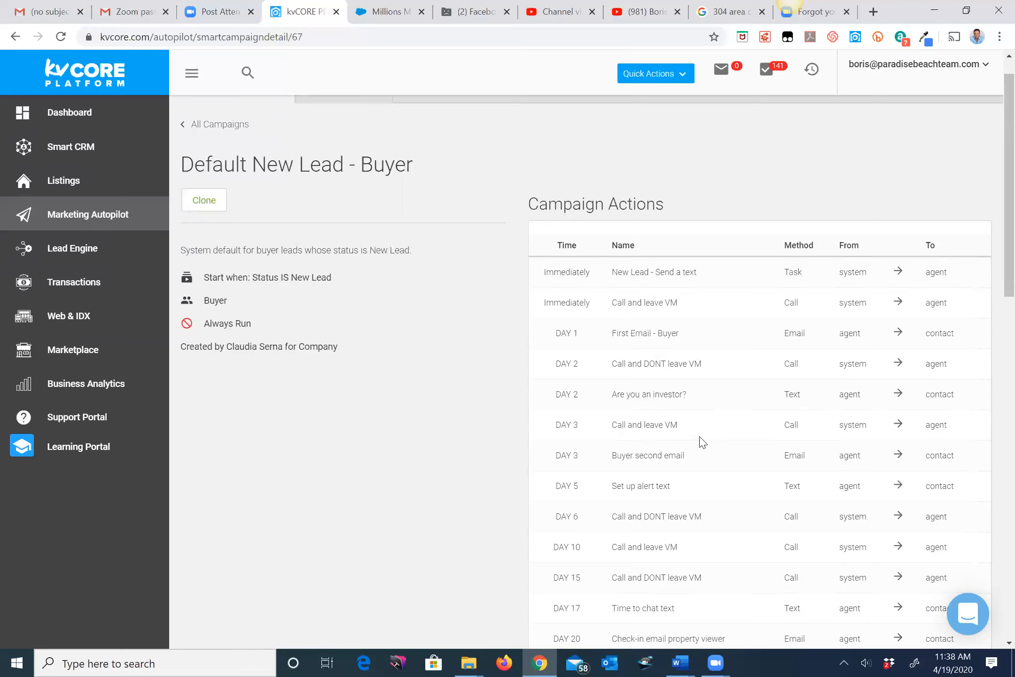
scroll(797, 386, "down", 3)
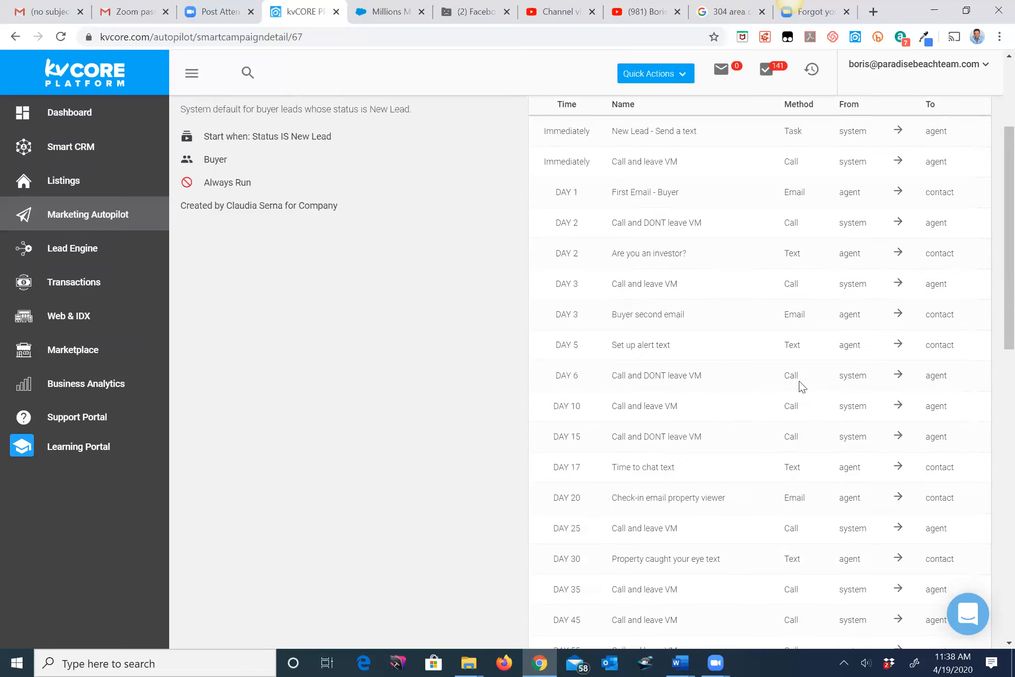
scroll(741, 358, "down", 6)
scroll(741, 358, "down", 10)
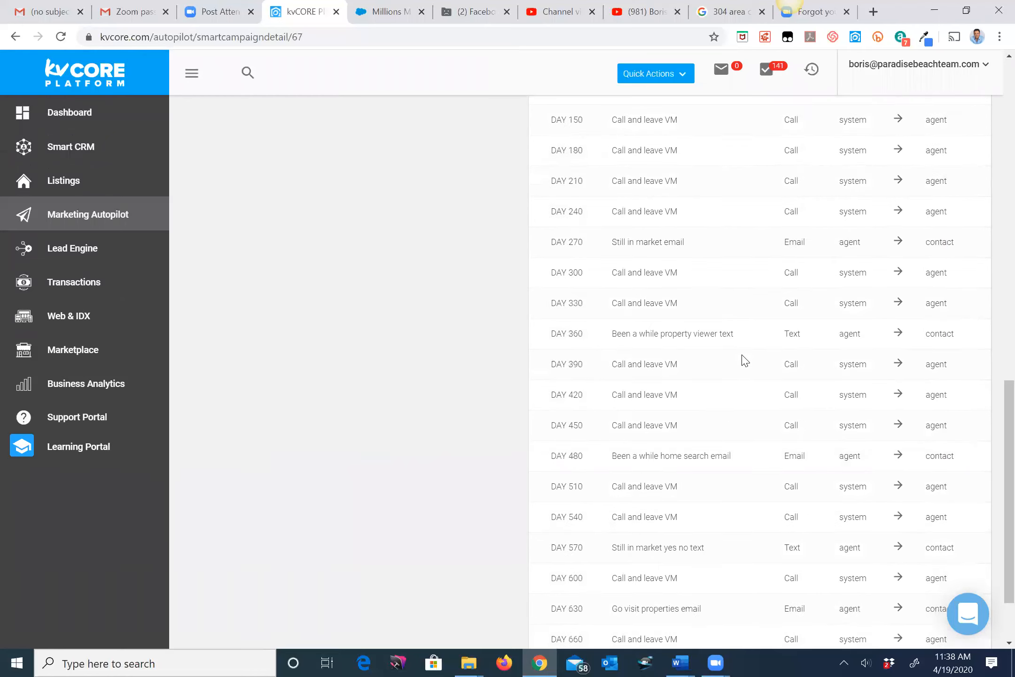
scroll(741, 358, "up", 20)
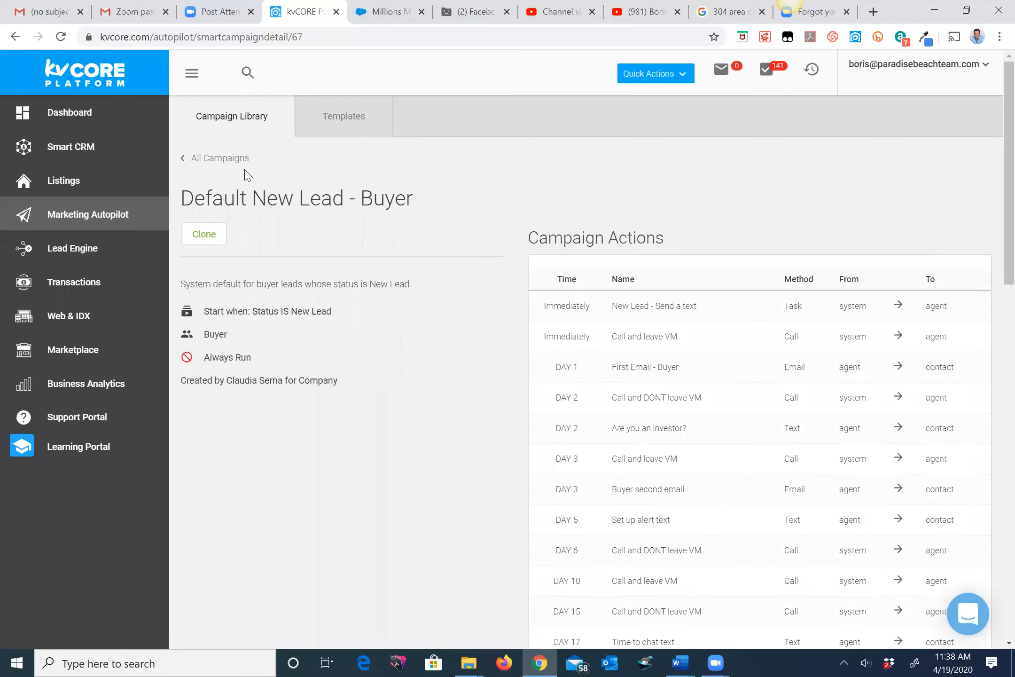
Return to all campaigns, filter My Library by "bt", and review the triggers, channels and statuses of the matching campaigns
left_click(233, 160)
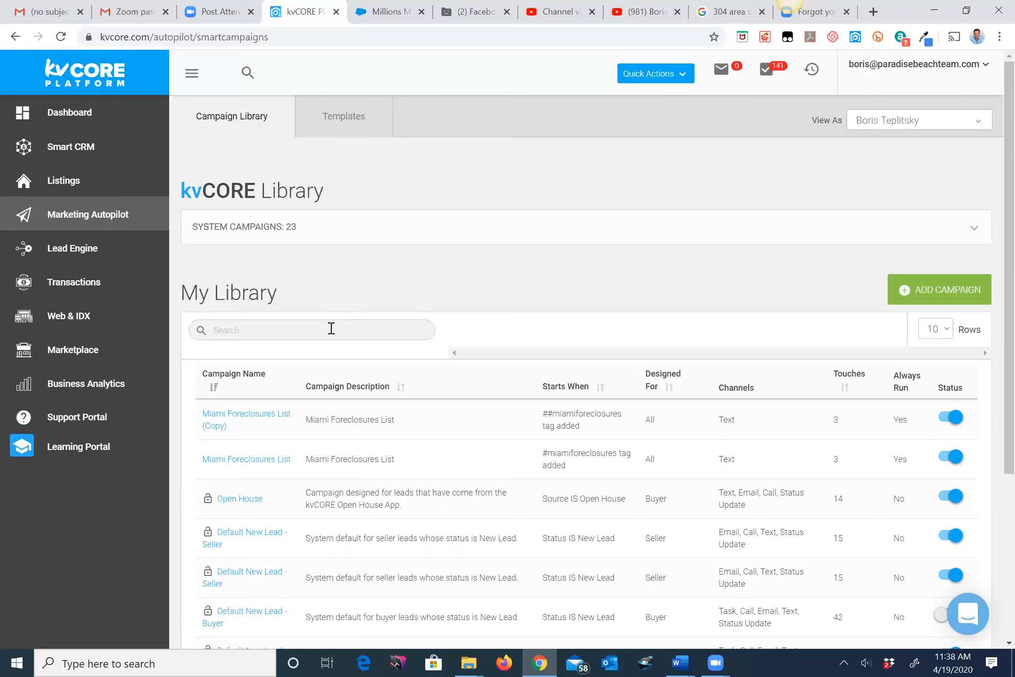
scroll(344, 353, "down", 5)
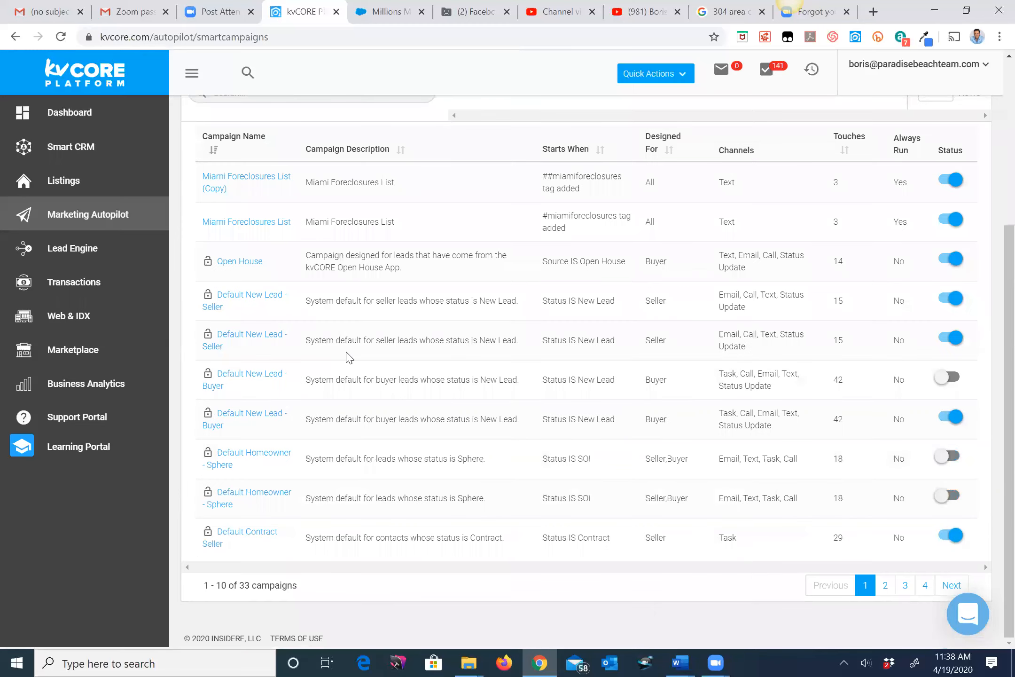
scroll(348, 357, "up", 5)
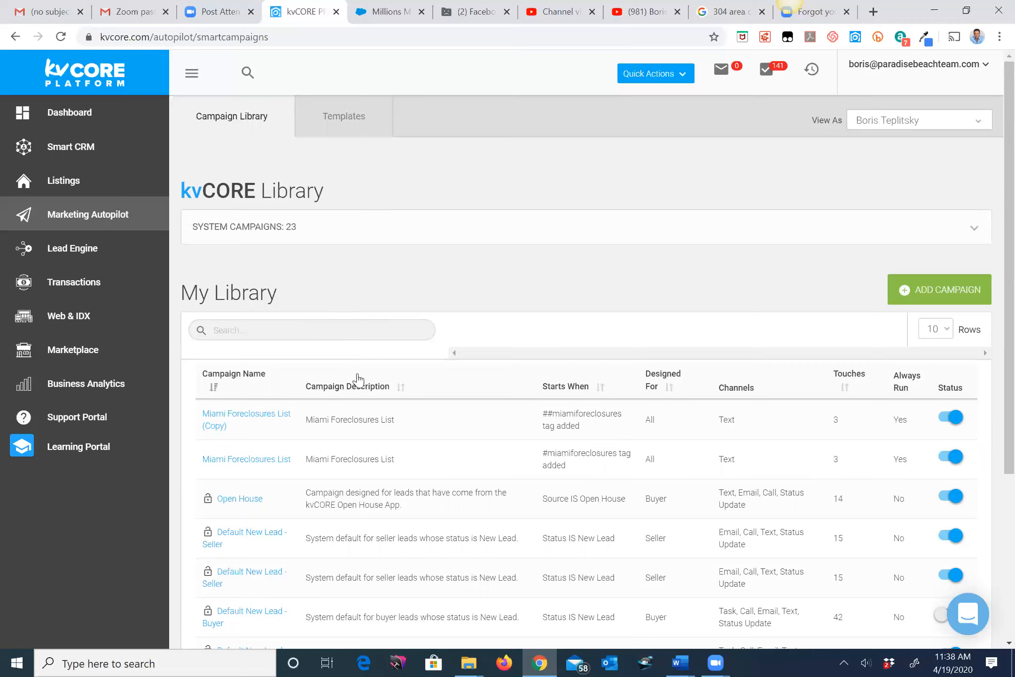
left_click(324, 326)
type("bt")
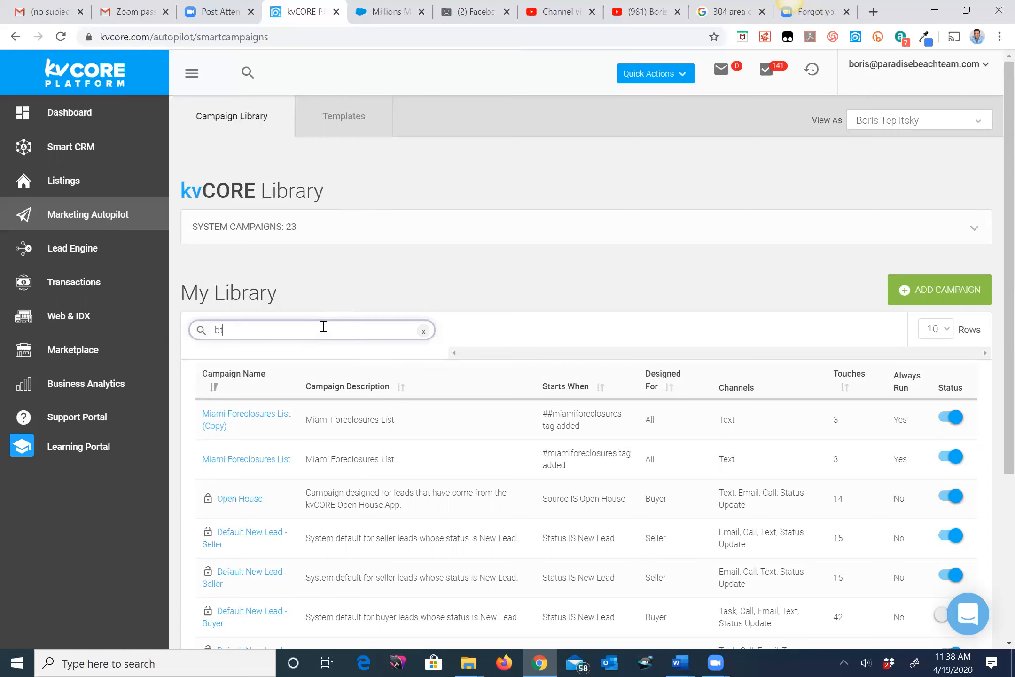
scroll(340, 433, "down", 5)
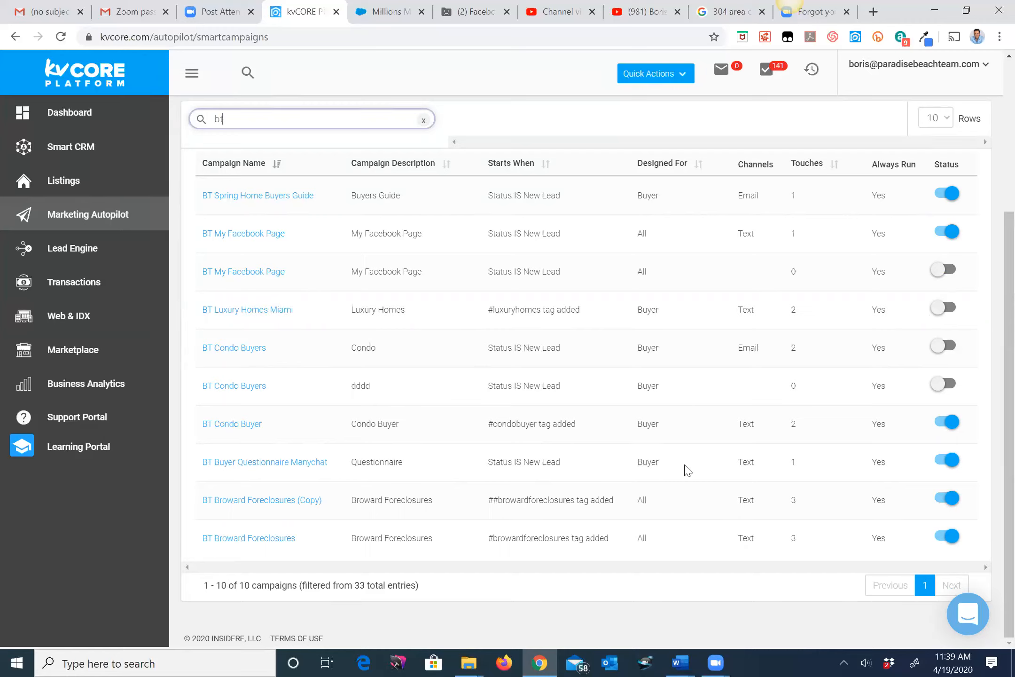
scroll(458, 290, "up", 3)
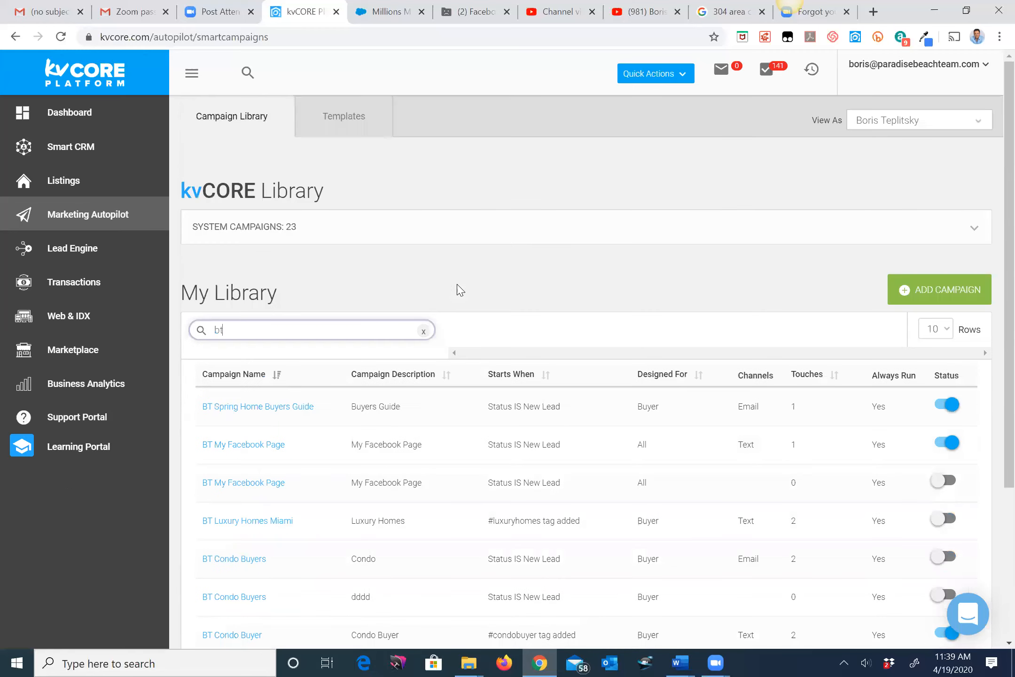
scroll(461, 290, "down", 3)
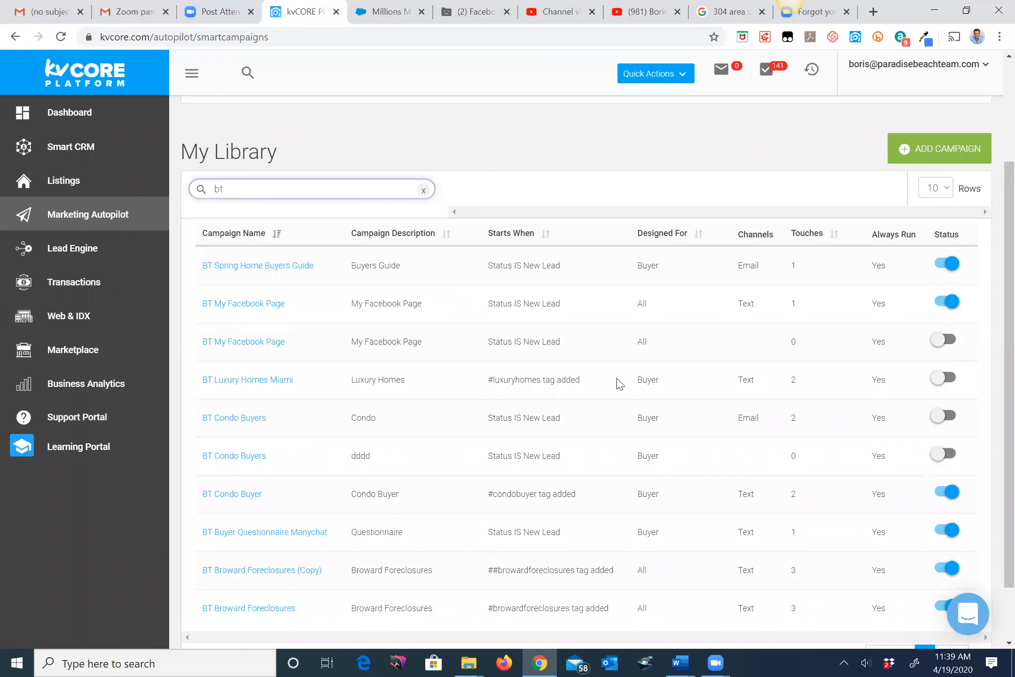
scroll(616, 381, "up", 3)
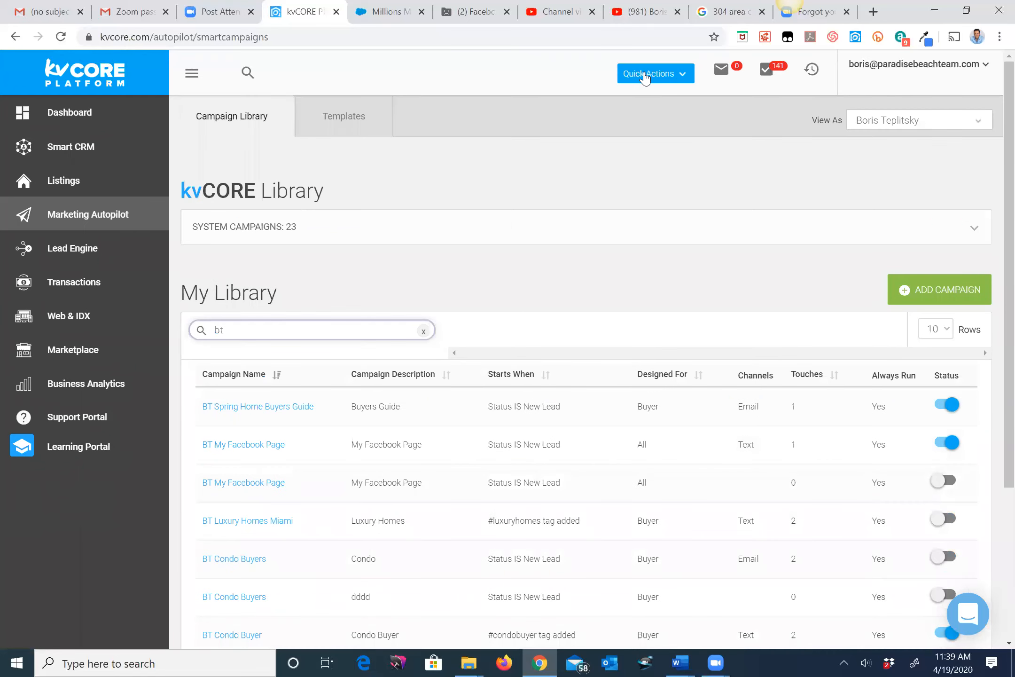